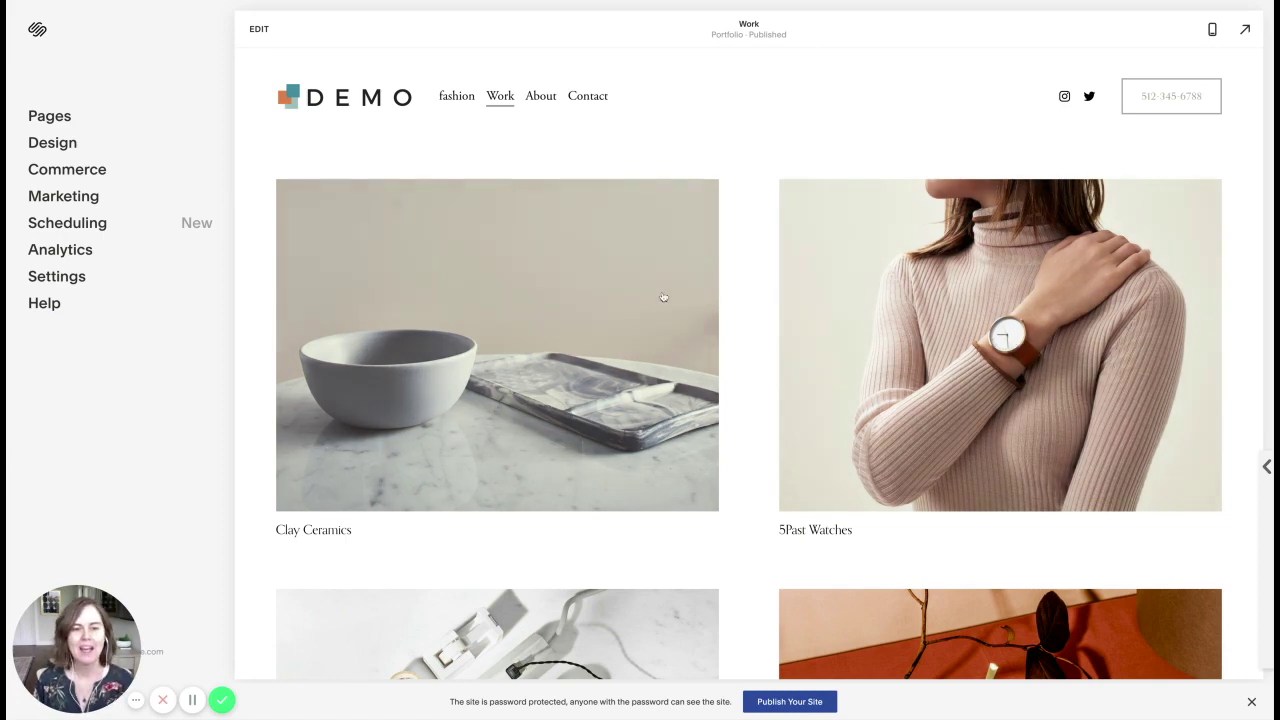
Examine the Work portfolio page from the project thumbnails down to the black text section and footer.
scroll(666, 296, down, 8)
scroll(668, 314, down, 5)
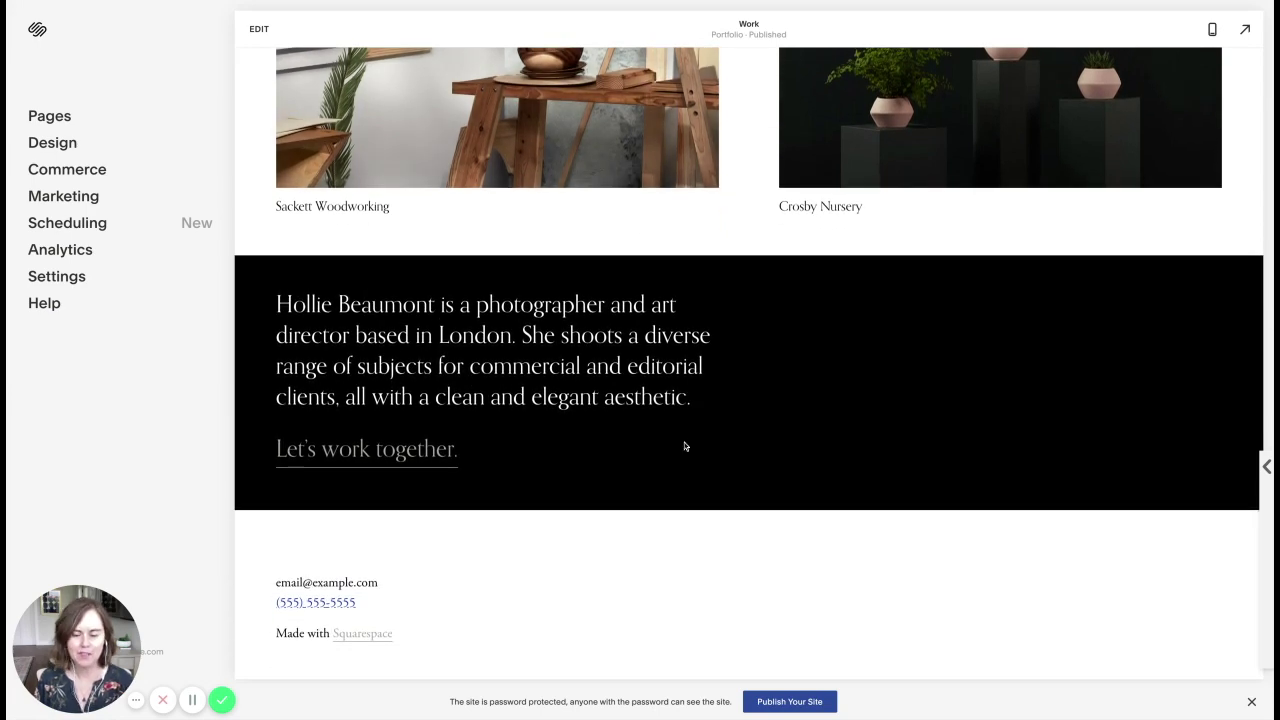
scroll(691, 440, down, 1)
scroll(637, 298, up, 4)
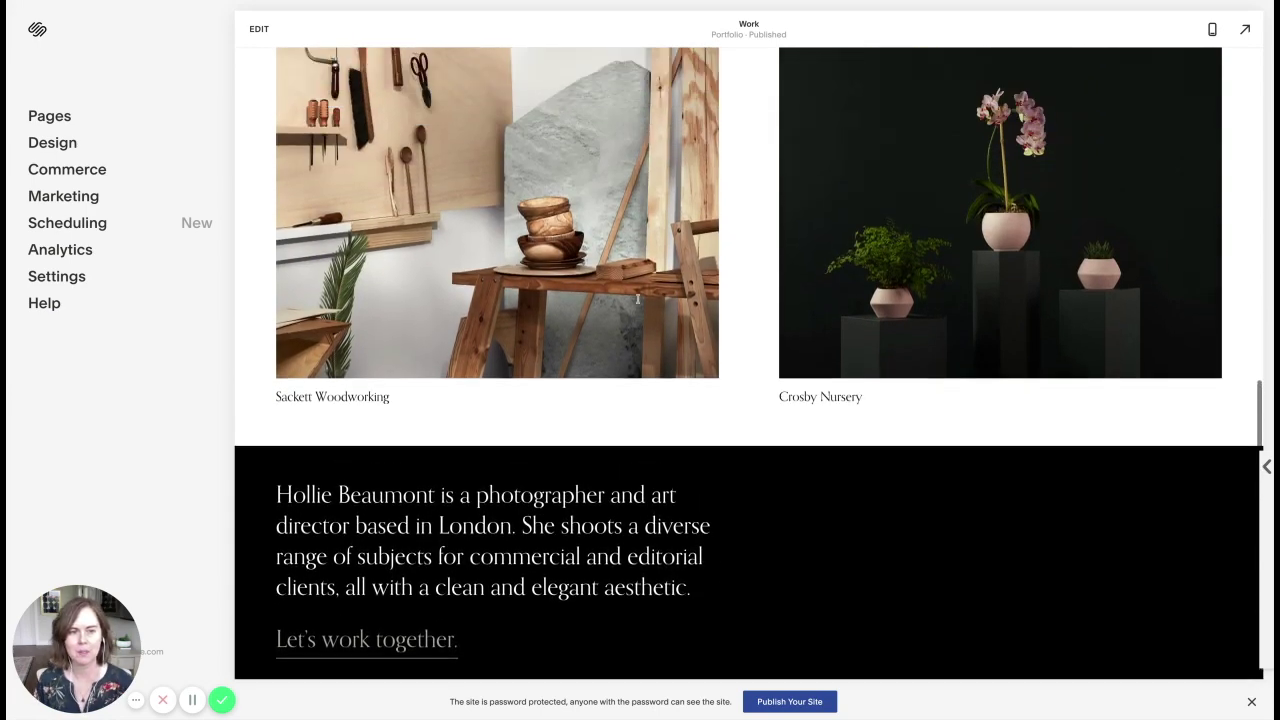
scroll(637, 298, up, 3)
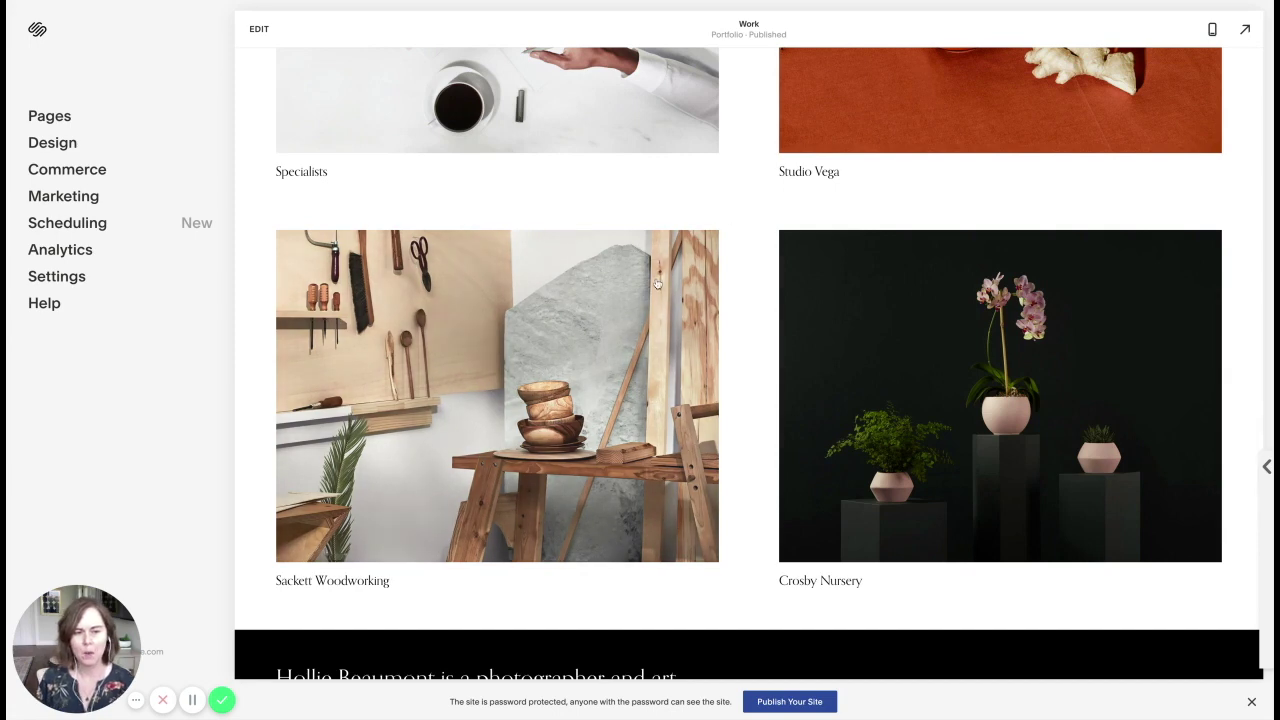
scroll(657, 284, down, 1)
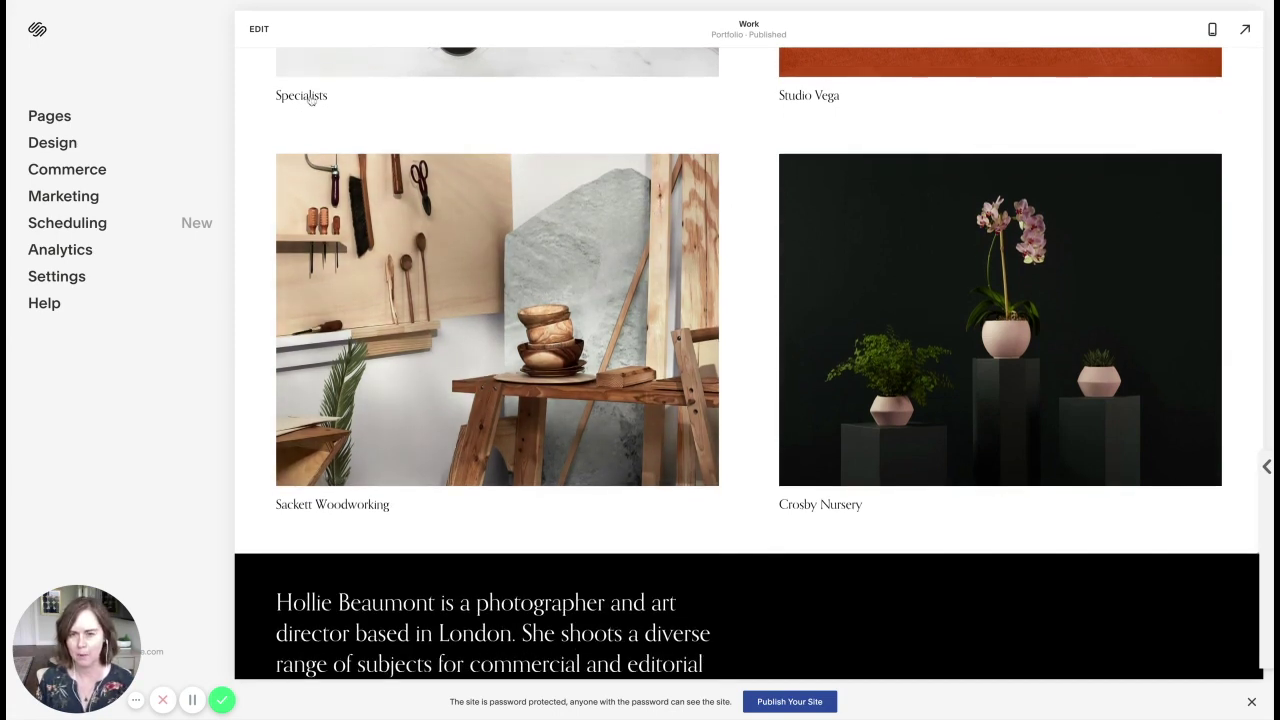
scroll(723, 358, down, 5)
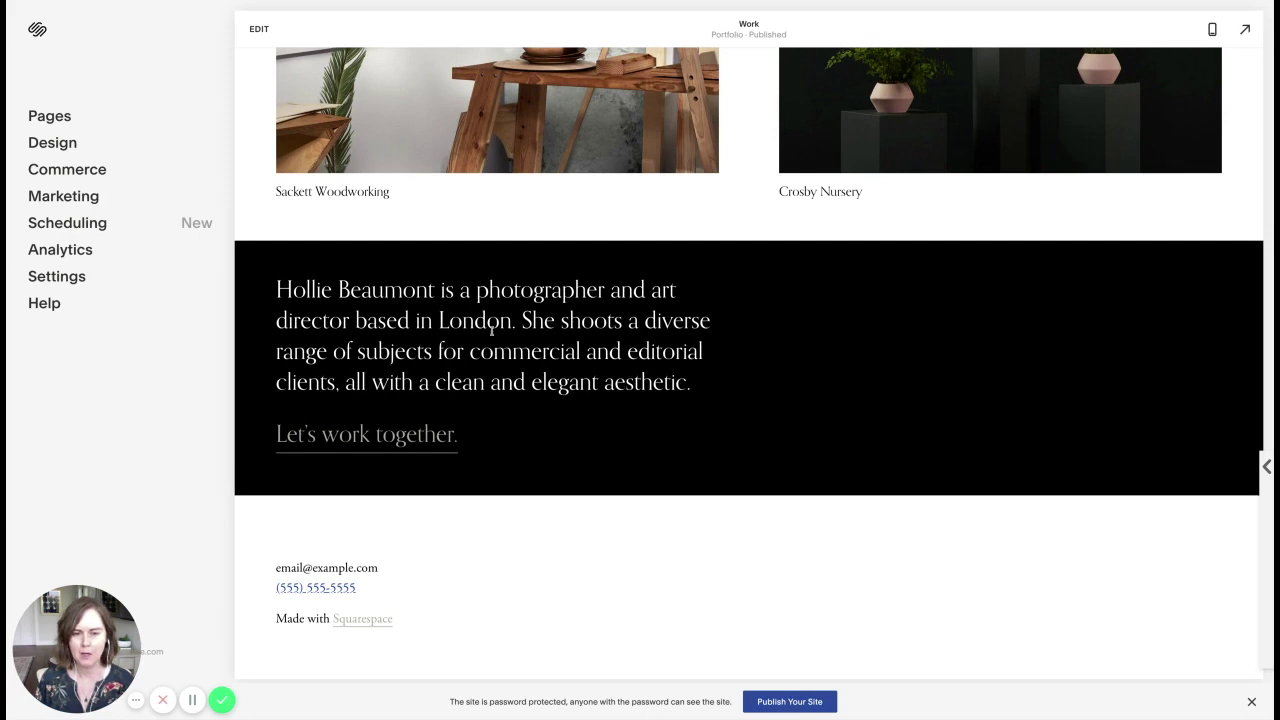
scroll(403, 596, down, 1)
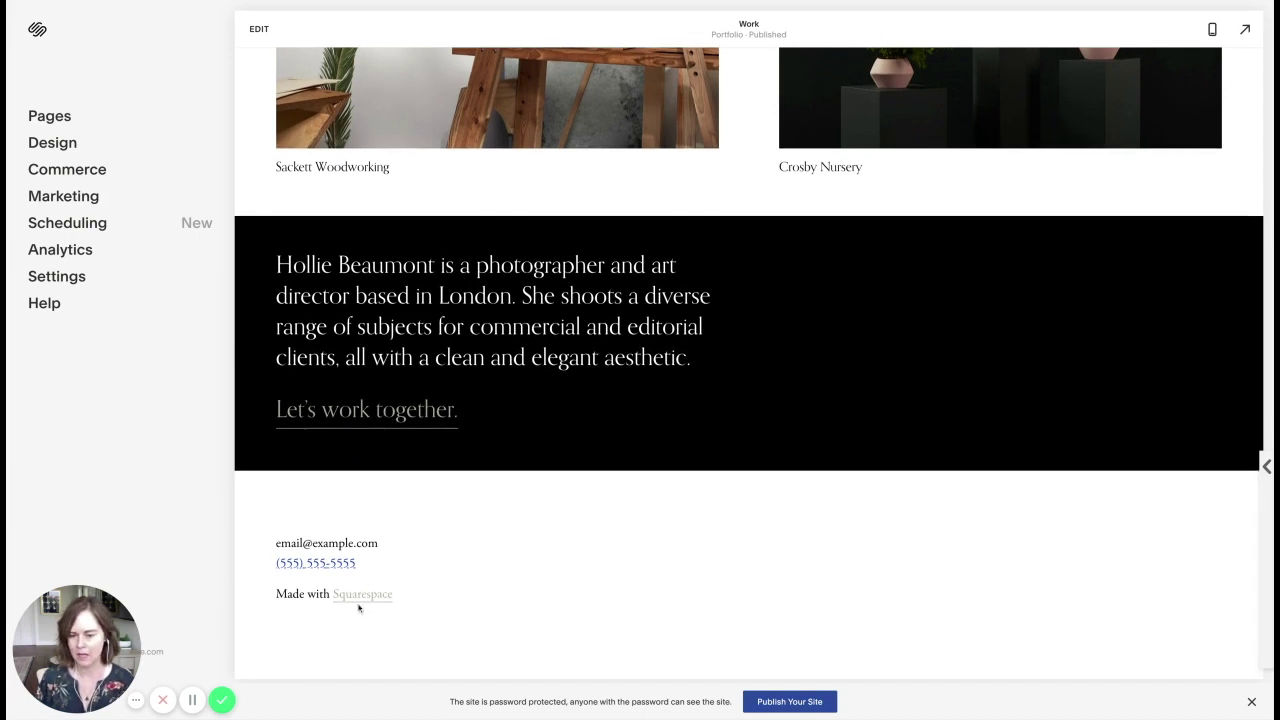
scroll(585, 470, up, 10)
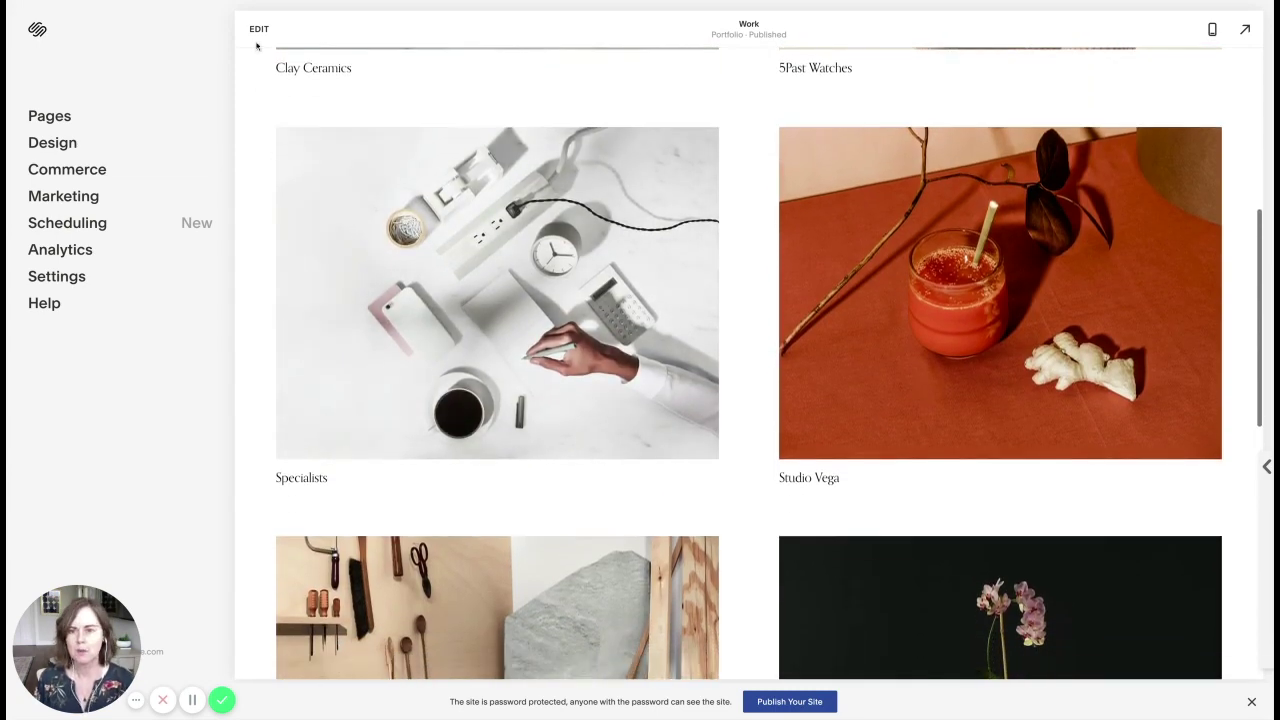
Open the Work page for editing and apply the Light Bold color theme to the portfolio projects section.
click(259, 29)
scroll(576, 292, down, 10)
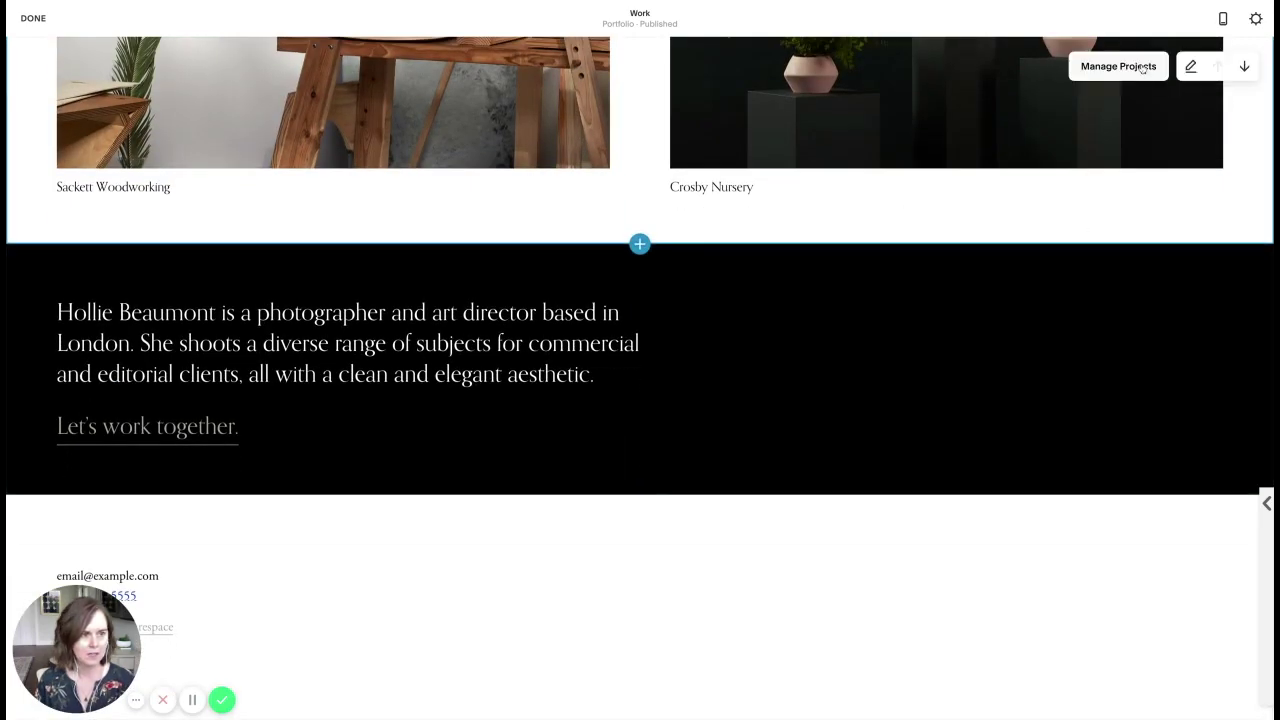
scroll(1134, 138, up, 2)
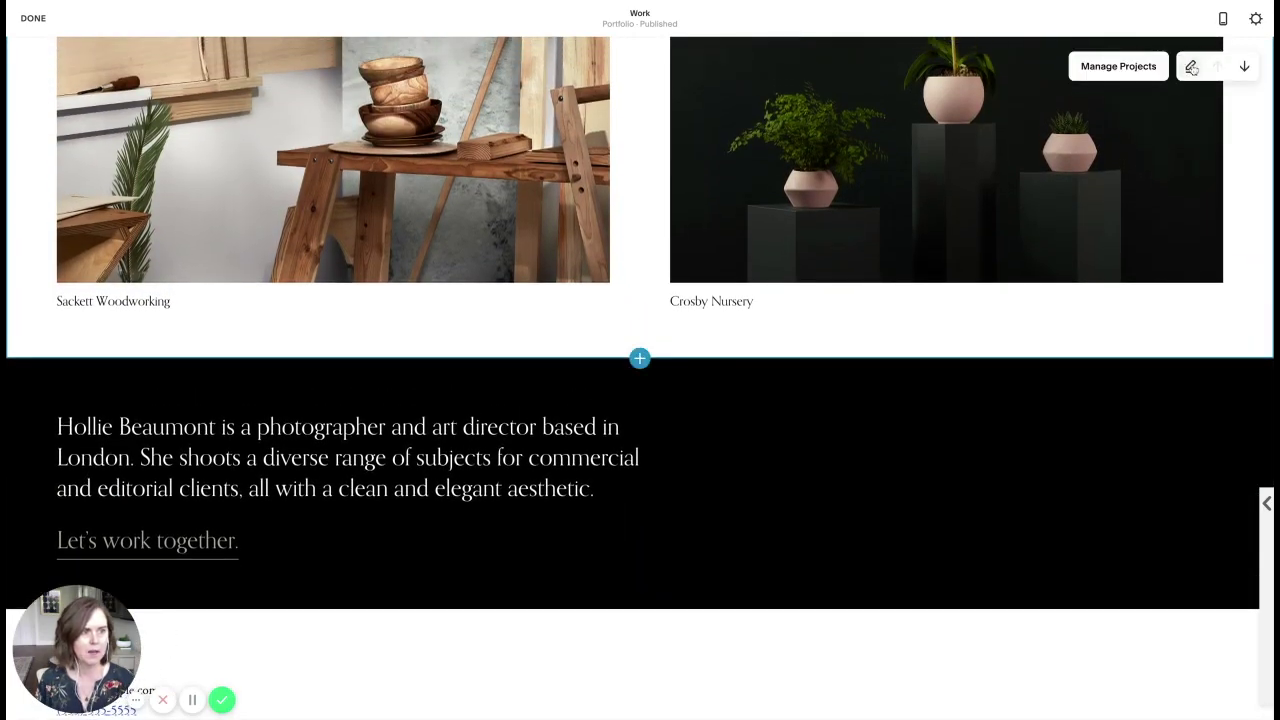
click(1190, 66)
click(1226, 61)
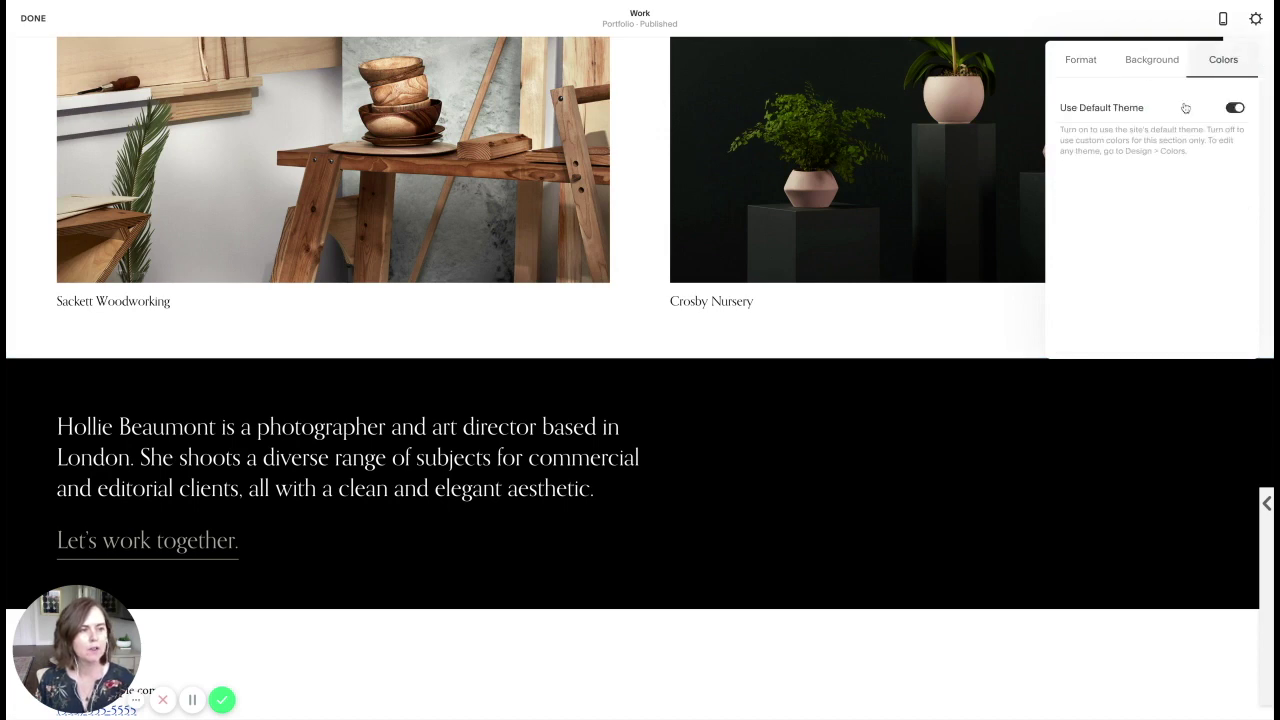
click(1234, 110)
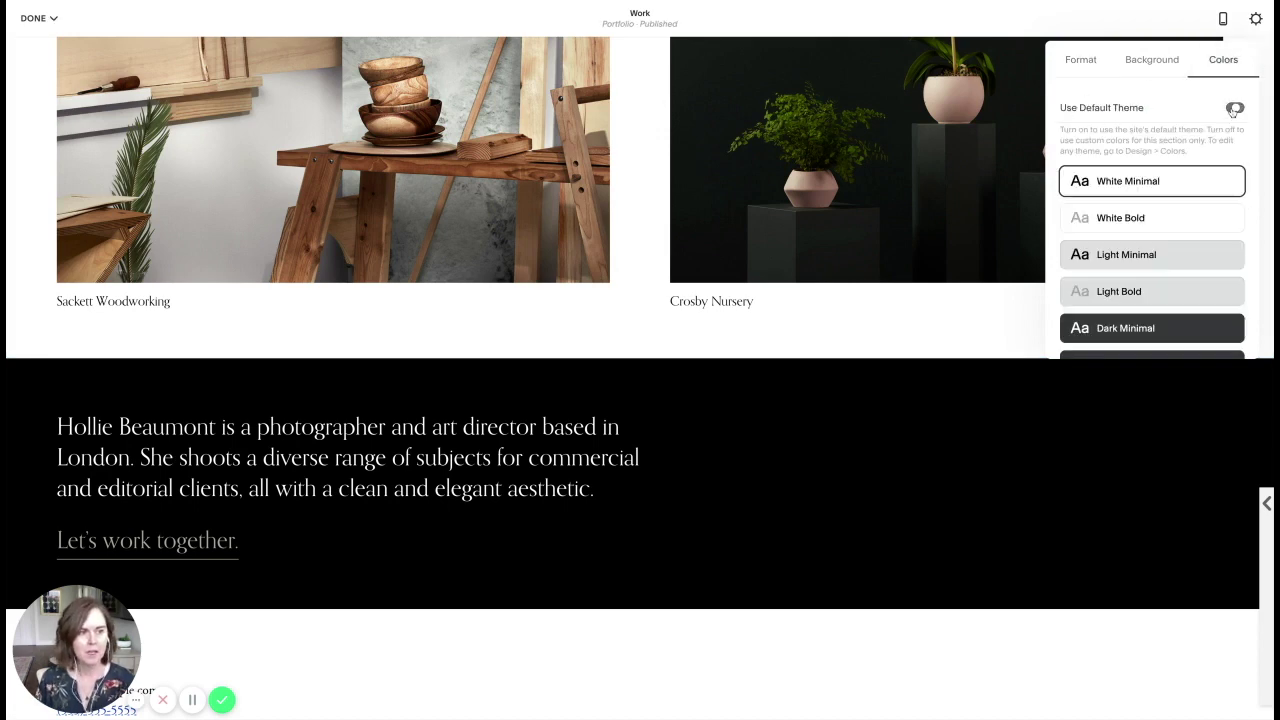
scroll(1143, 252, down, 3)
click(1127, 178)
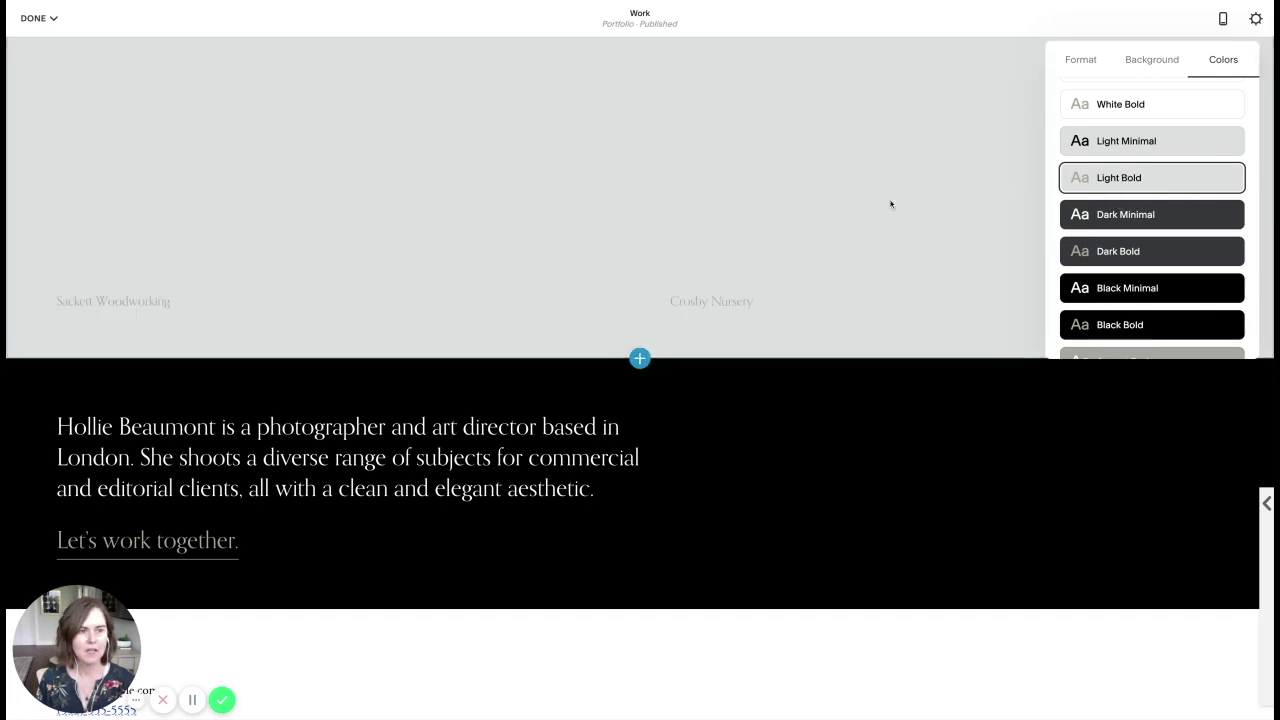
scroll(889, 203, up, 4)
scroll(890, 204, down, 4)
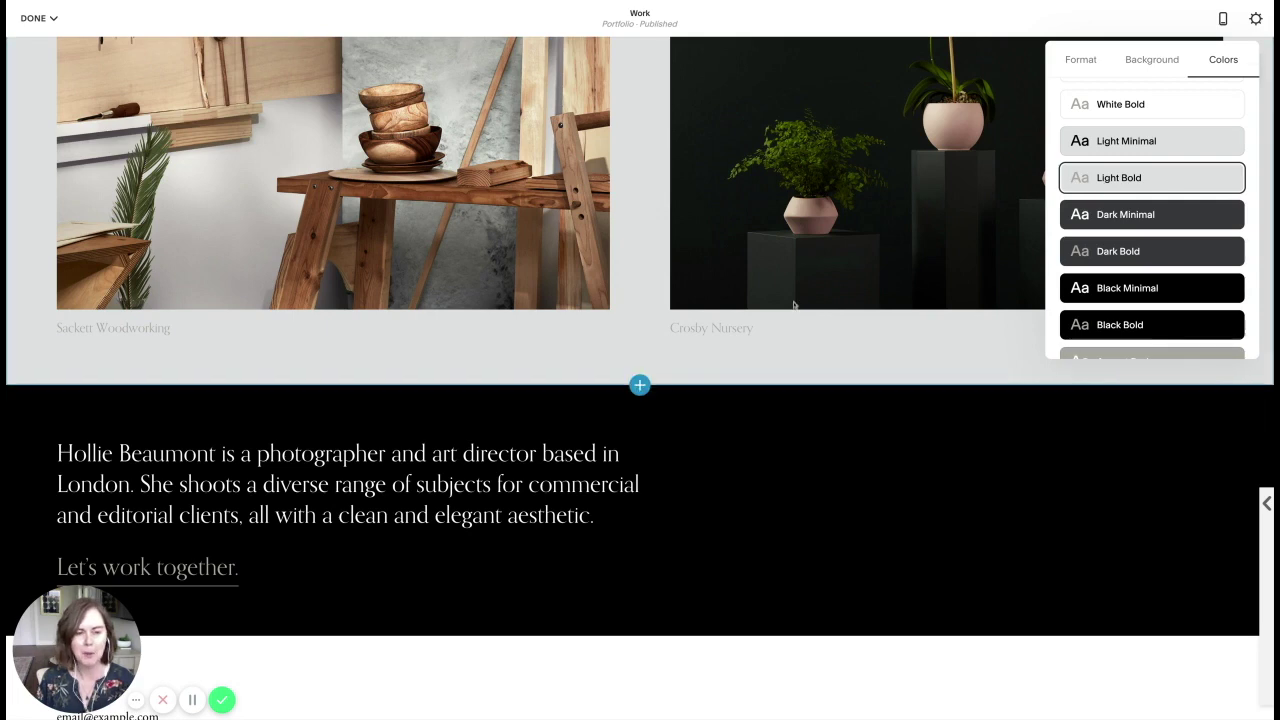
Look through the other section themes and return the projects section to the site's default theme.
scroll(710, 250, down, 1)
scroll(1147, 274, down, 2)
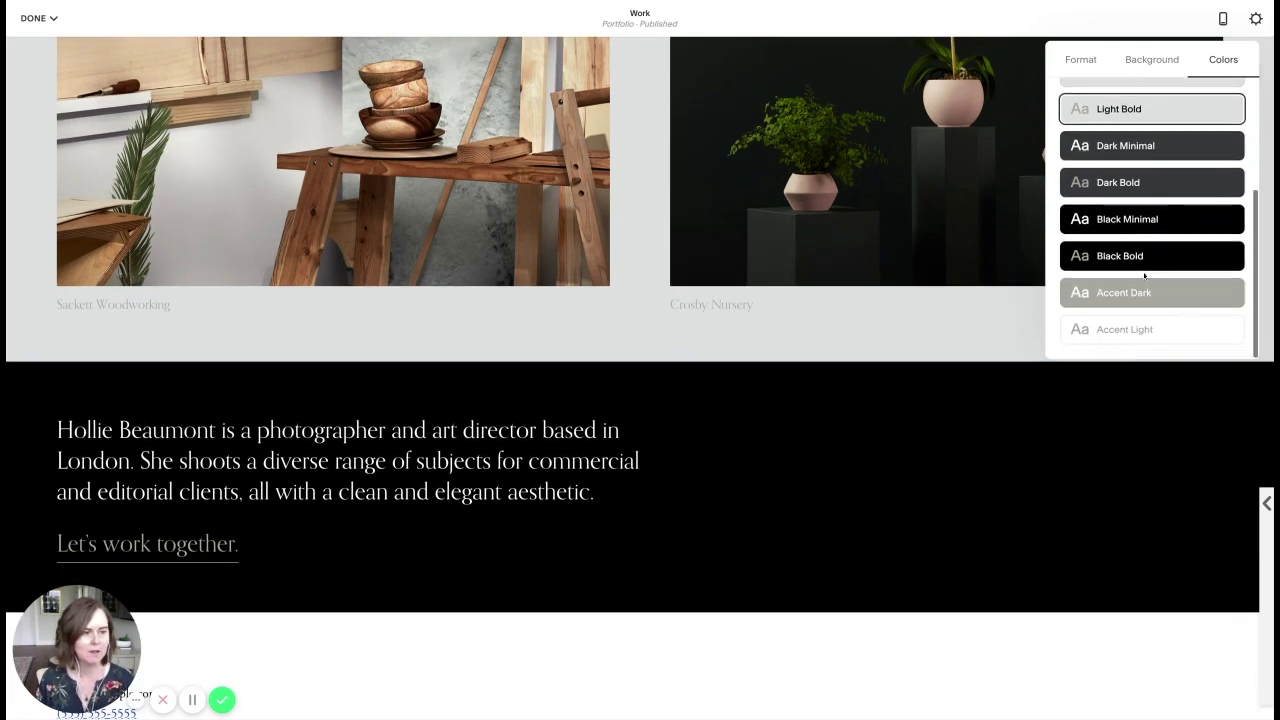
scroll(1145, 118, up, 4)
scroll(1145, 118, up, 2)
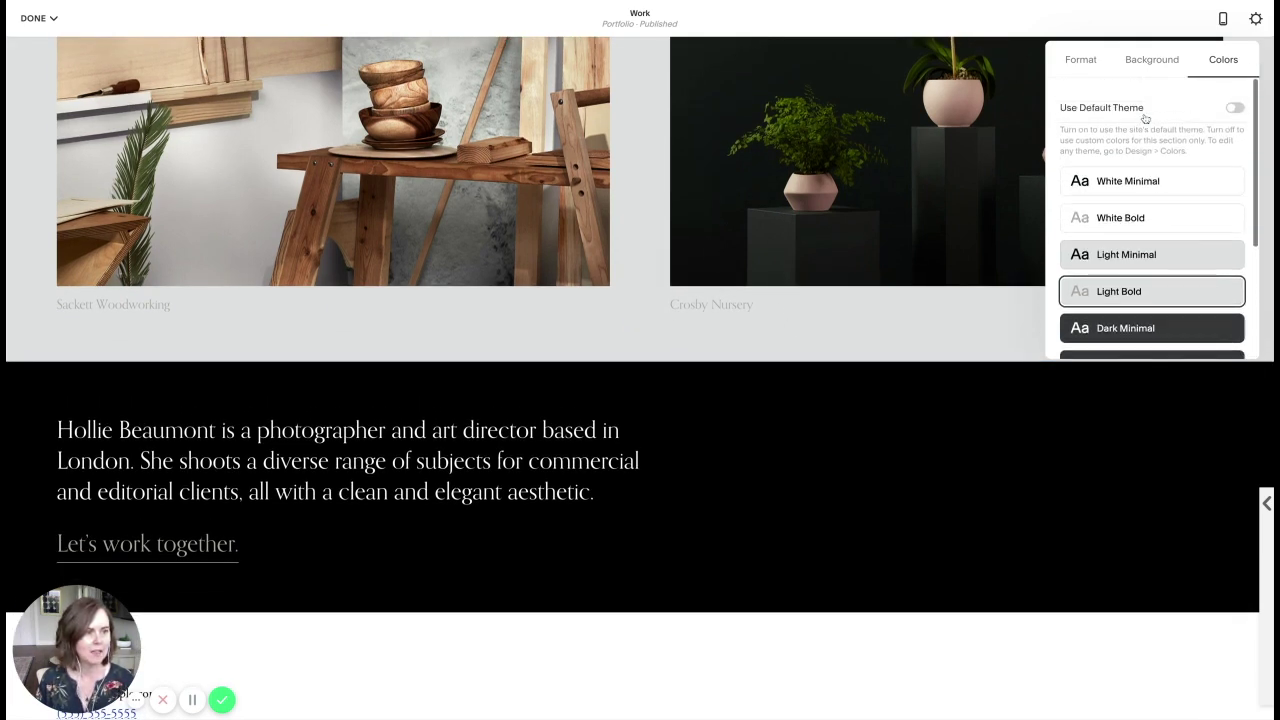
click(1234, 107)
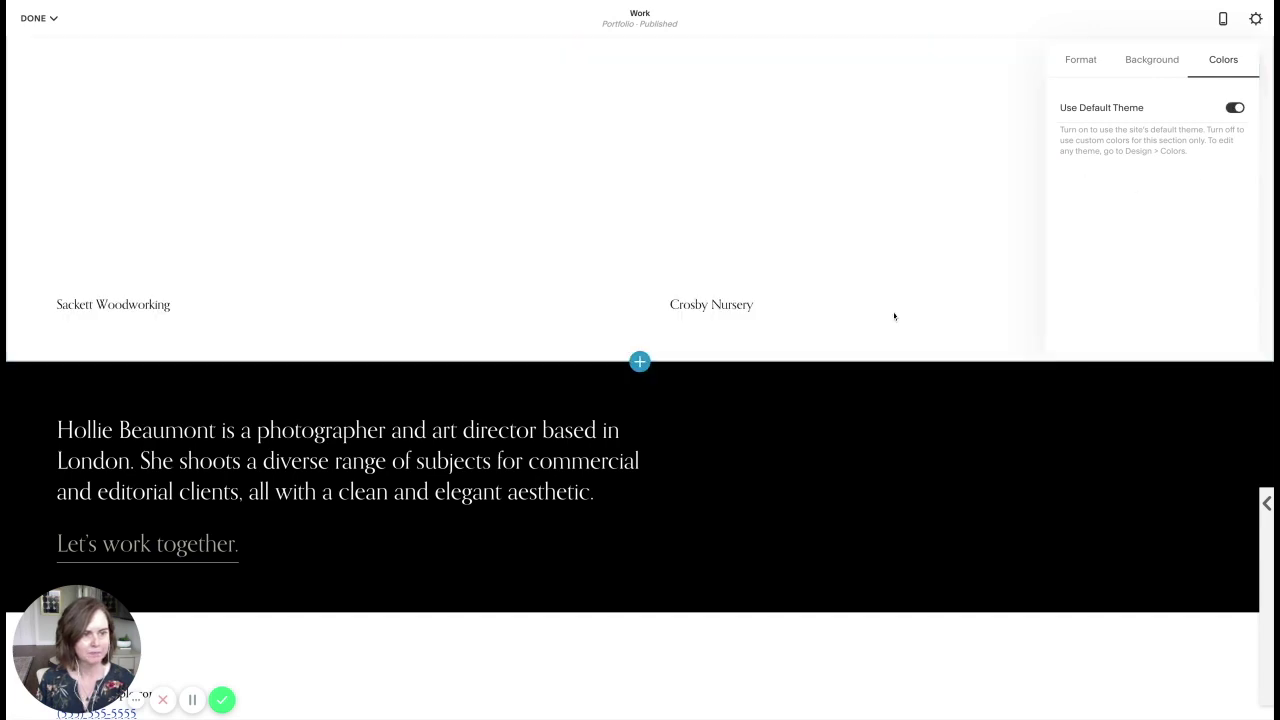
Apply the Dark Minimal color theme to the black text section beneath the portfolio projects.
scroll(937, 398, down, 3)
click(971, 315)
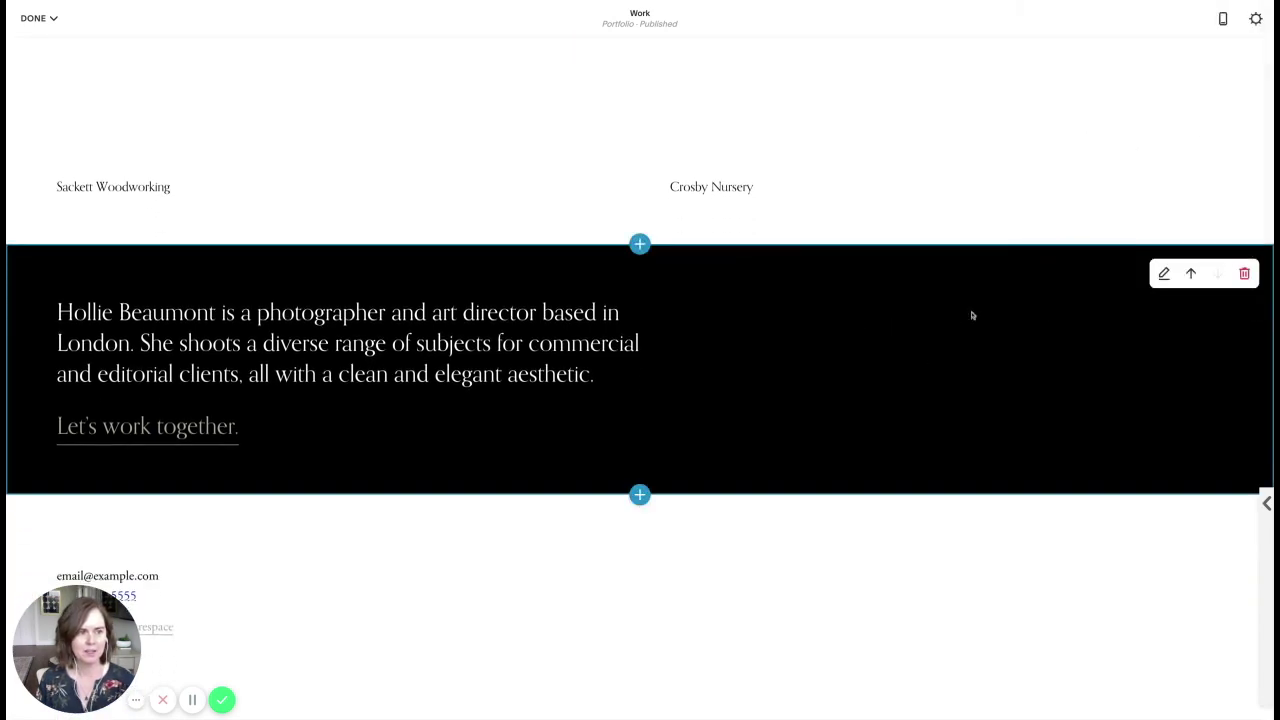
click(1160, 275)
click(1225, 251)
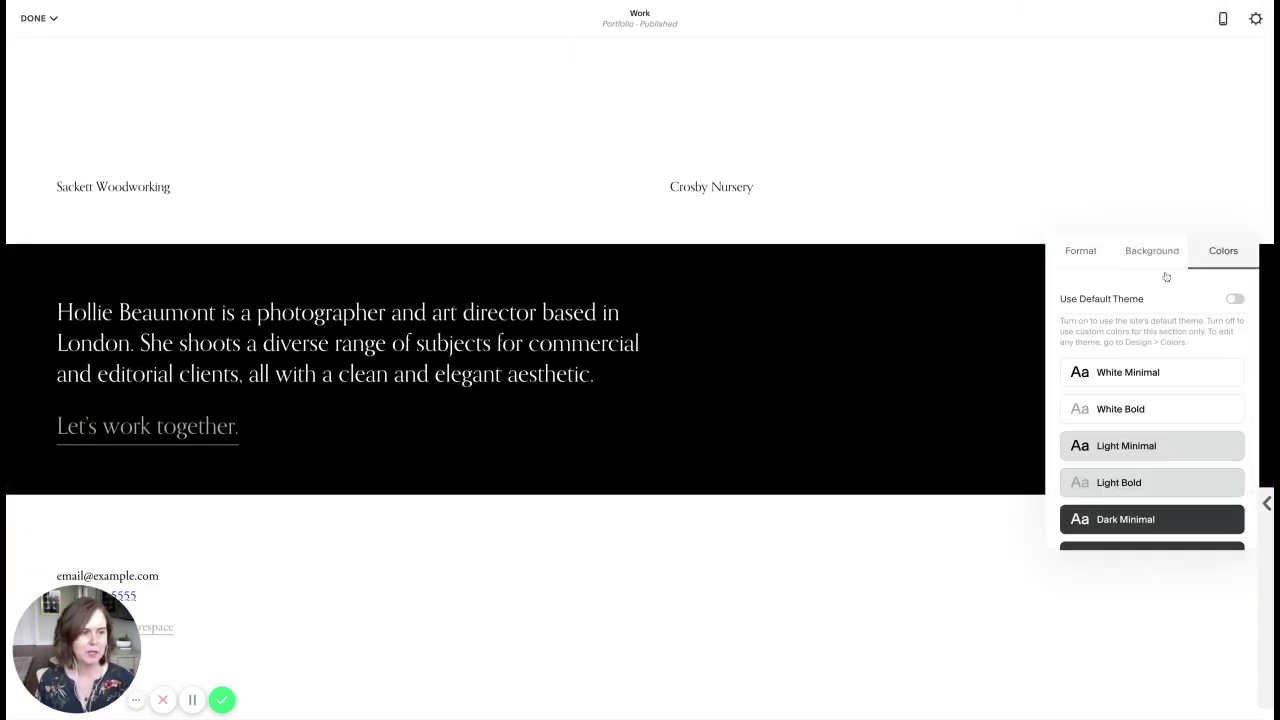
scroll(1150, 400, down, 3)
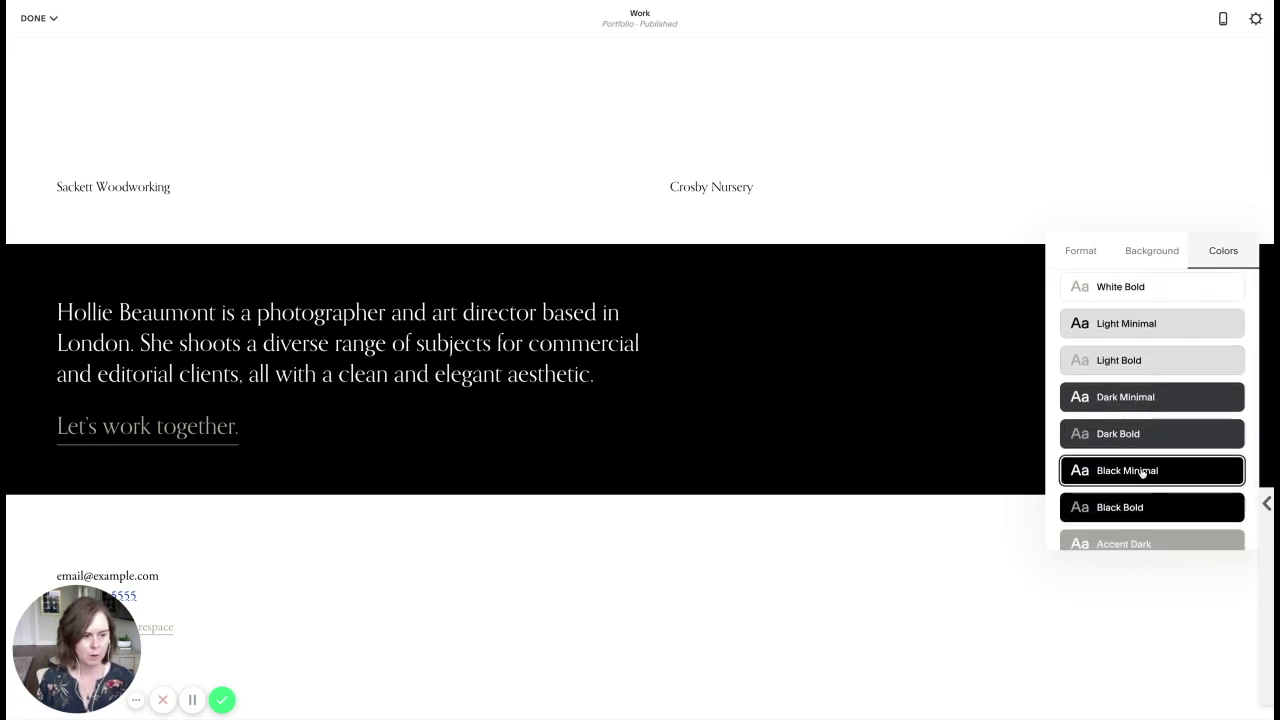
scroll(1135, 455, down, 1)
click(1125, 388)
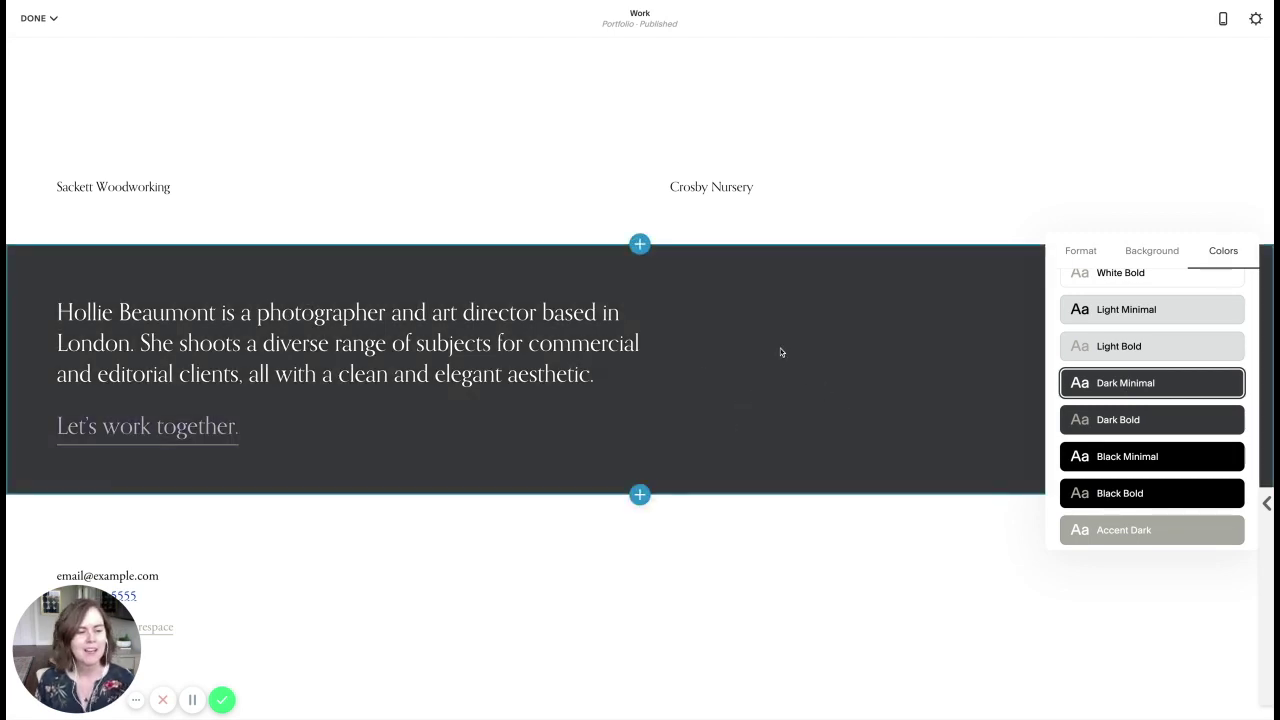
Compare the Black Minimal and Dark Minimal themes on the photographer bio section, ending on Black Minimal.
click(1120, 458)
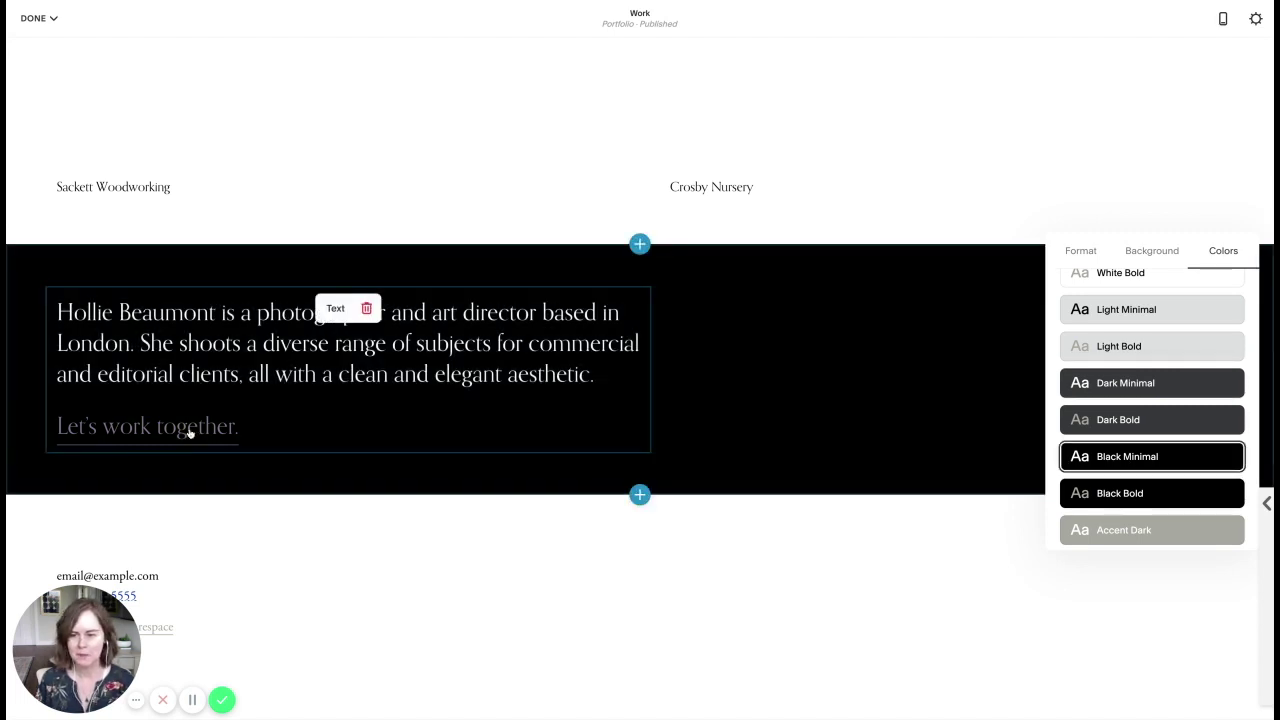
click(1129, 382)
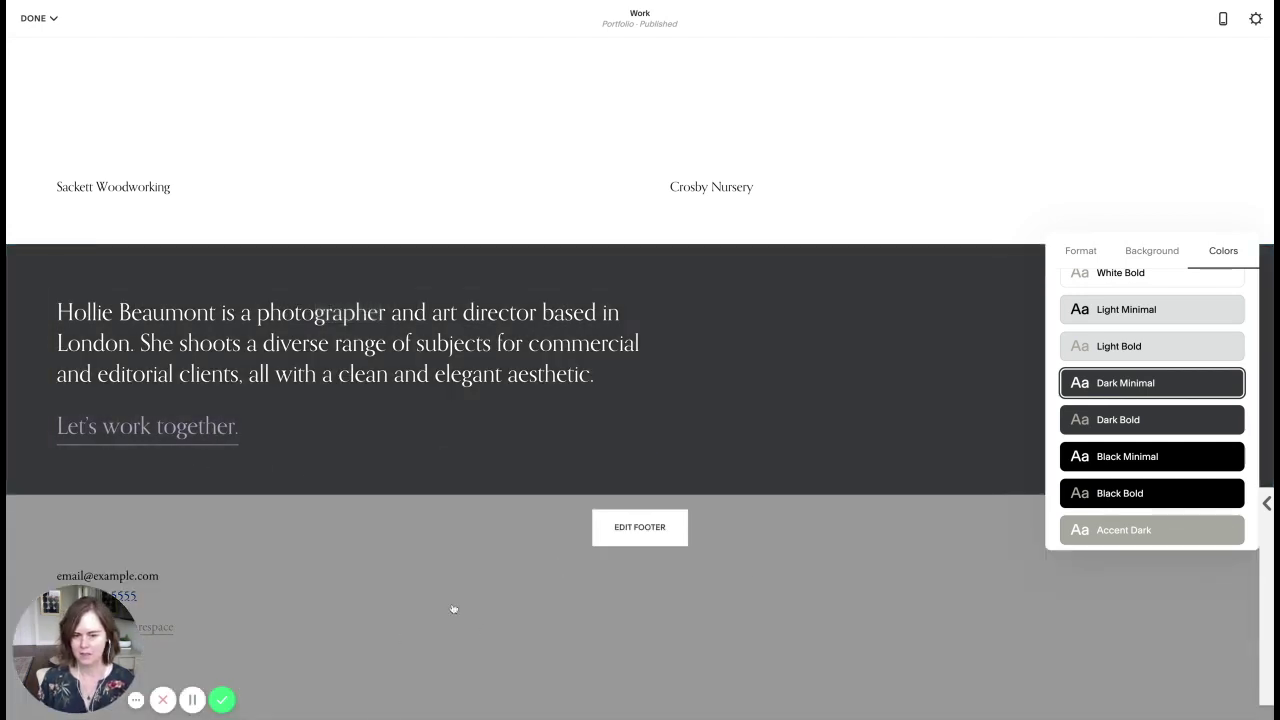
click(1146, 460)
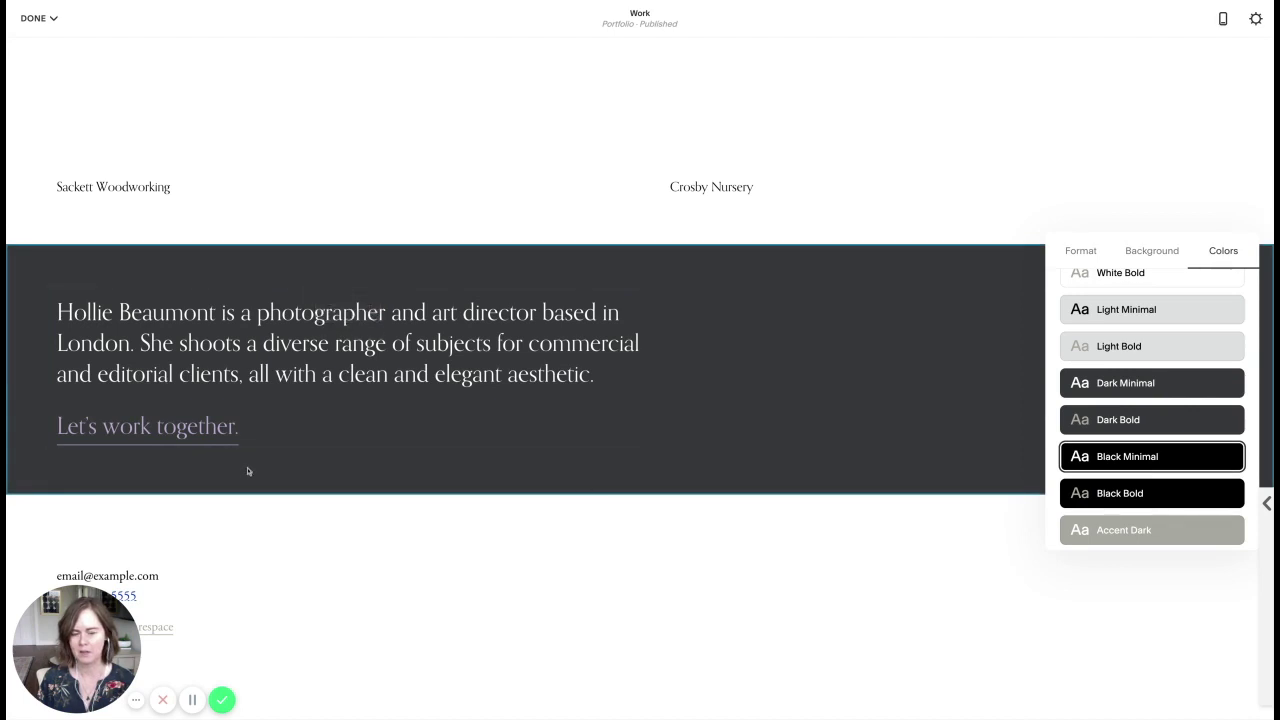
scroll(1115, 393, up, 4)
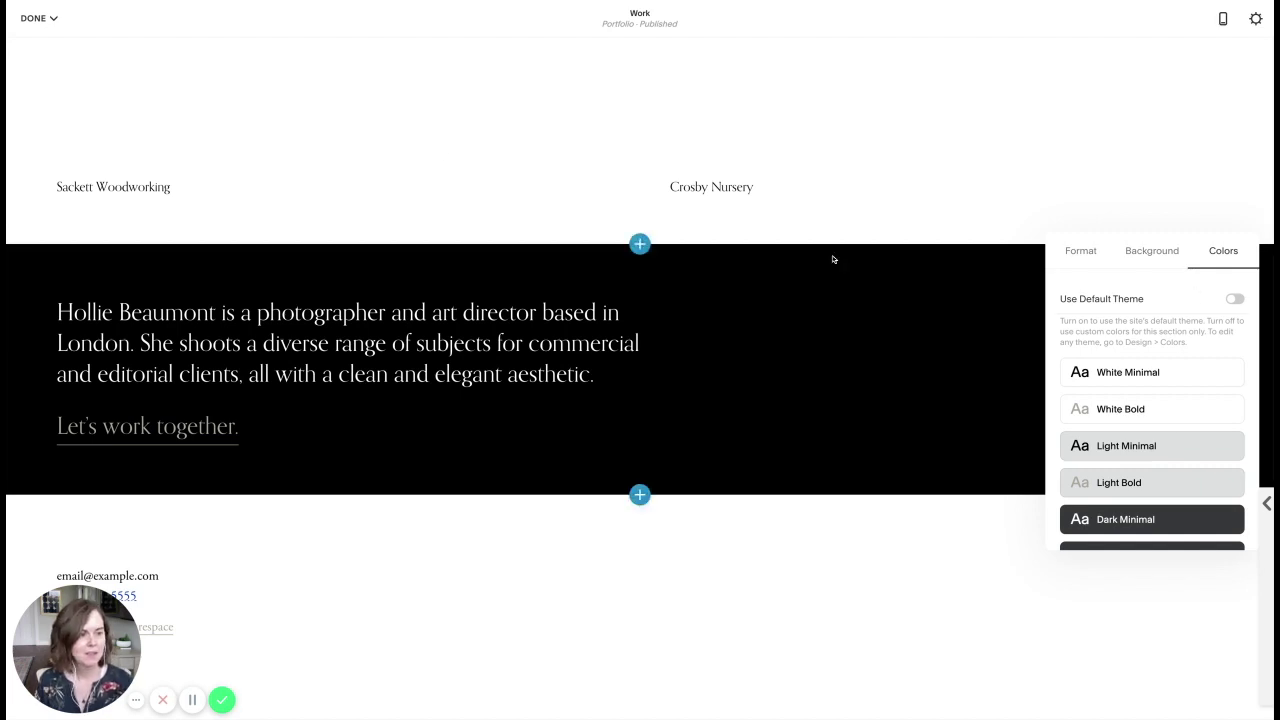
Finish editing the Work page and open the site-wide color settings in the design options.
click(42, 18)
click(39, 46)
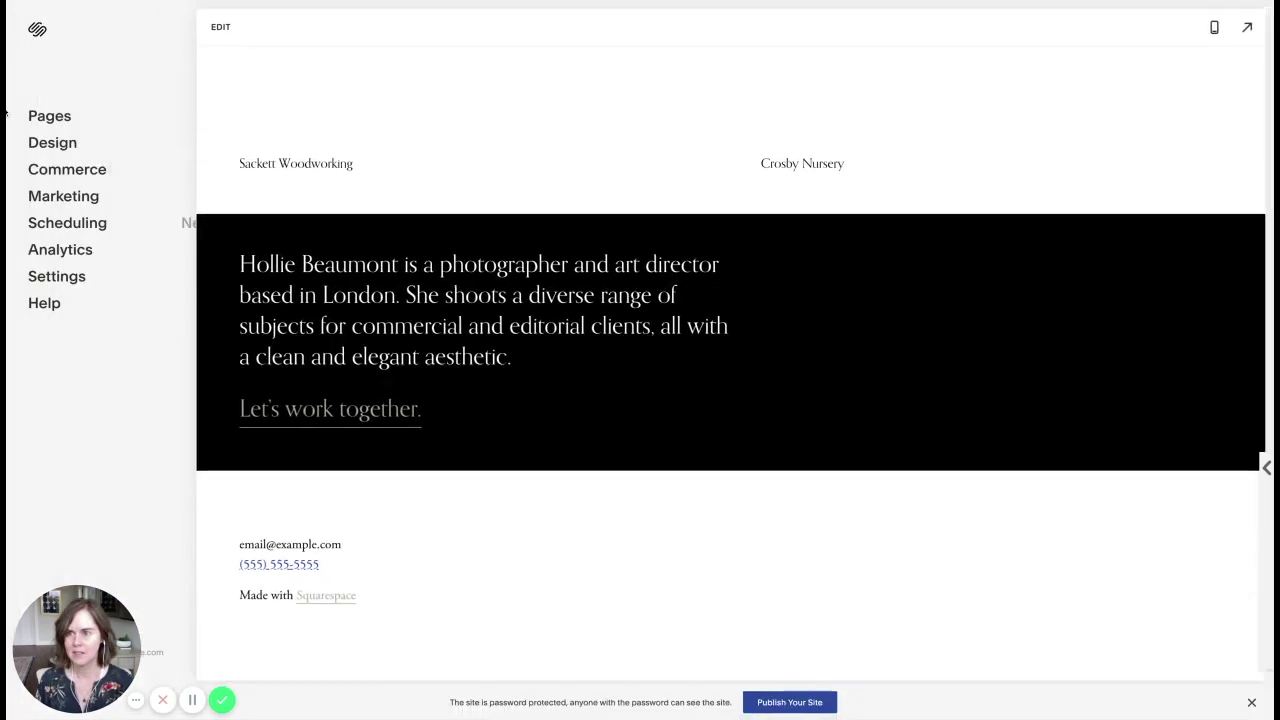
click(51, 147)
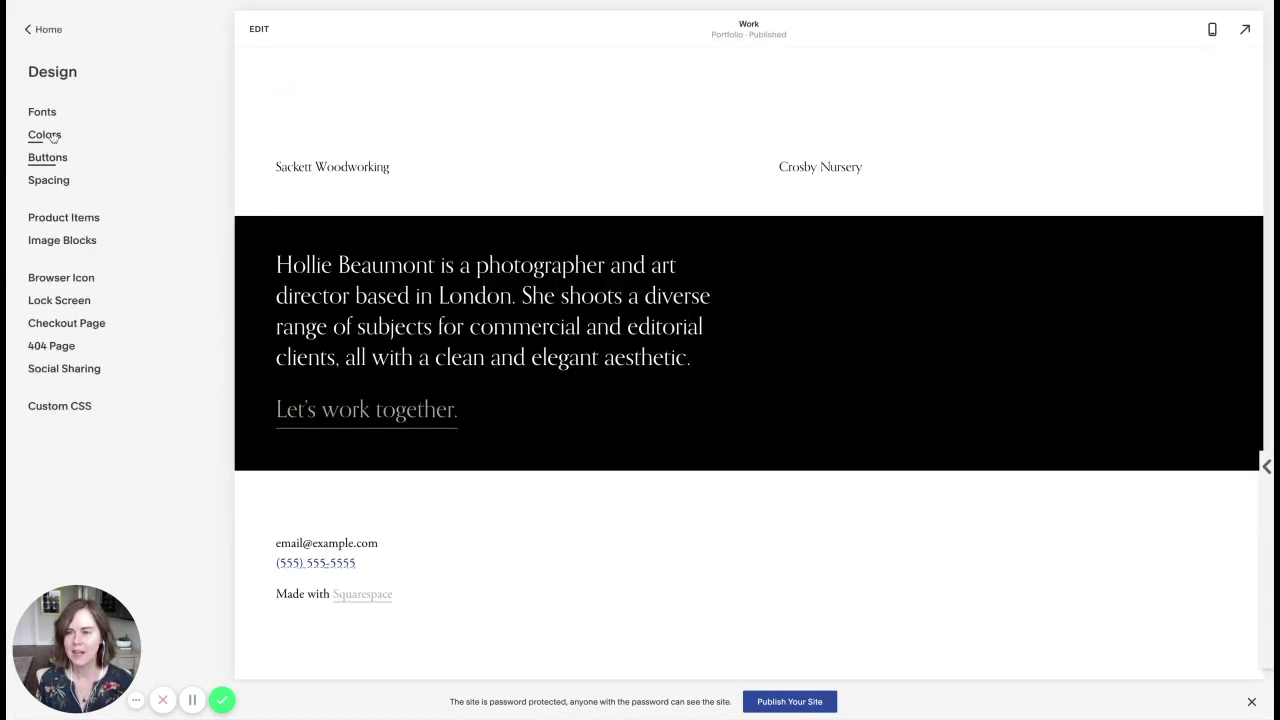
click(44, 135)
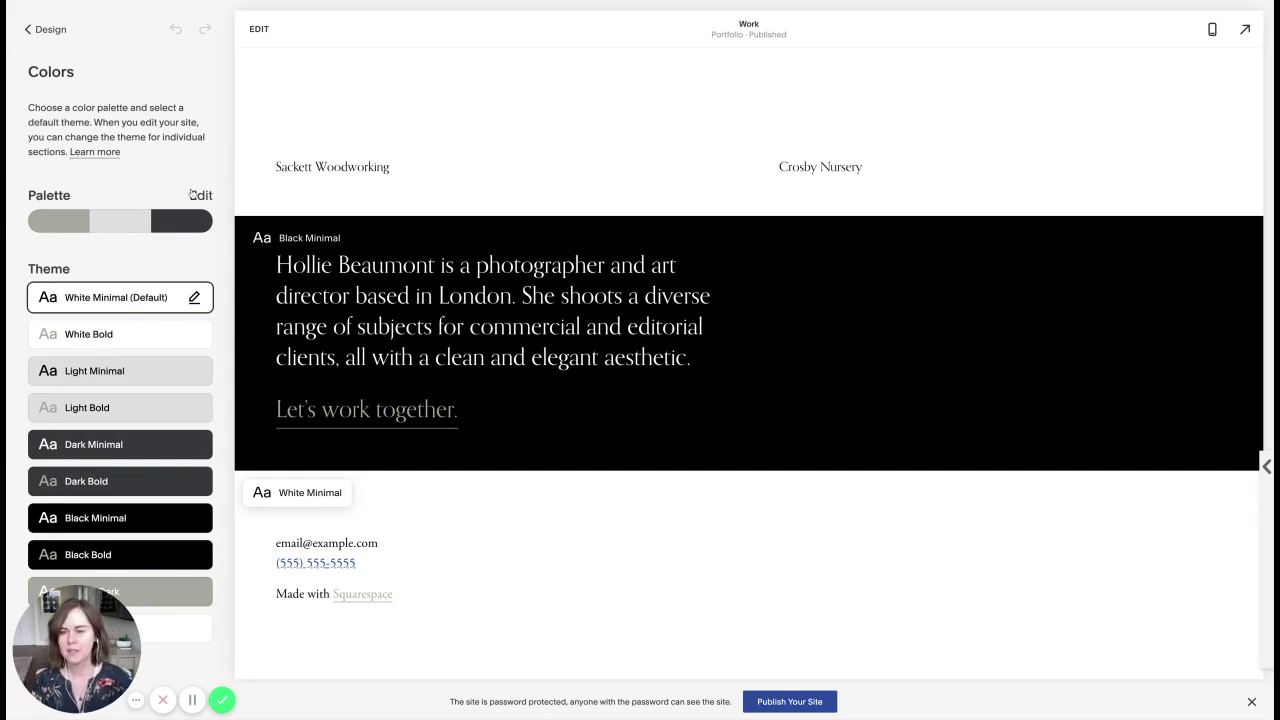
Try the blue designer palette and then the bright red one as the site's color palette.
click(176, 228)
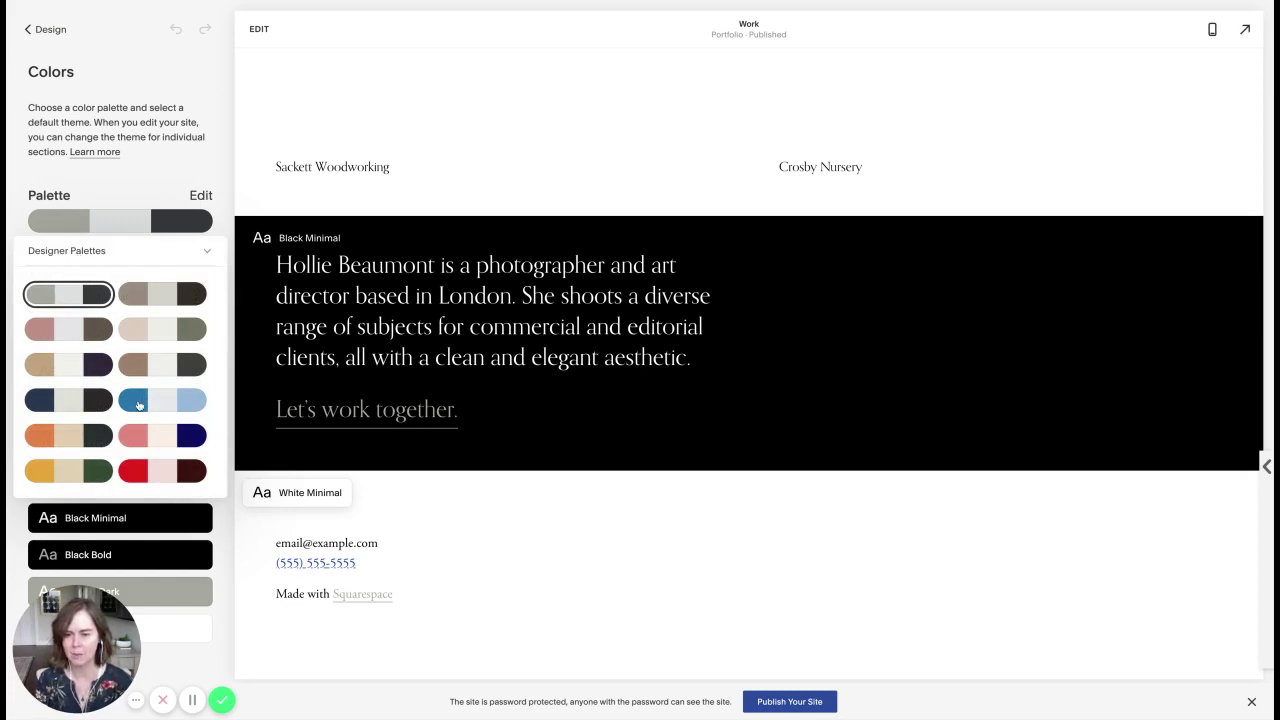
click(139, 404)
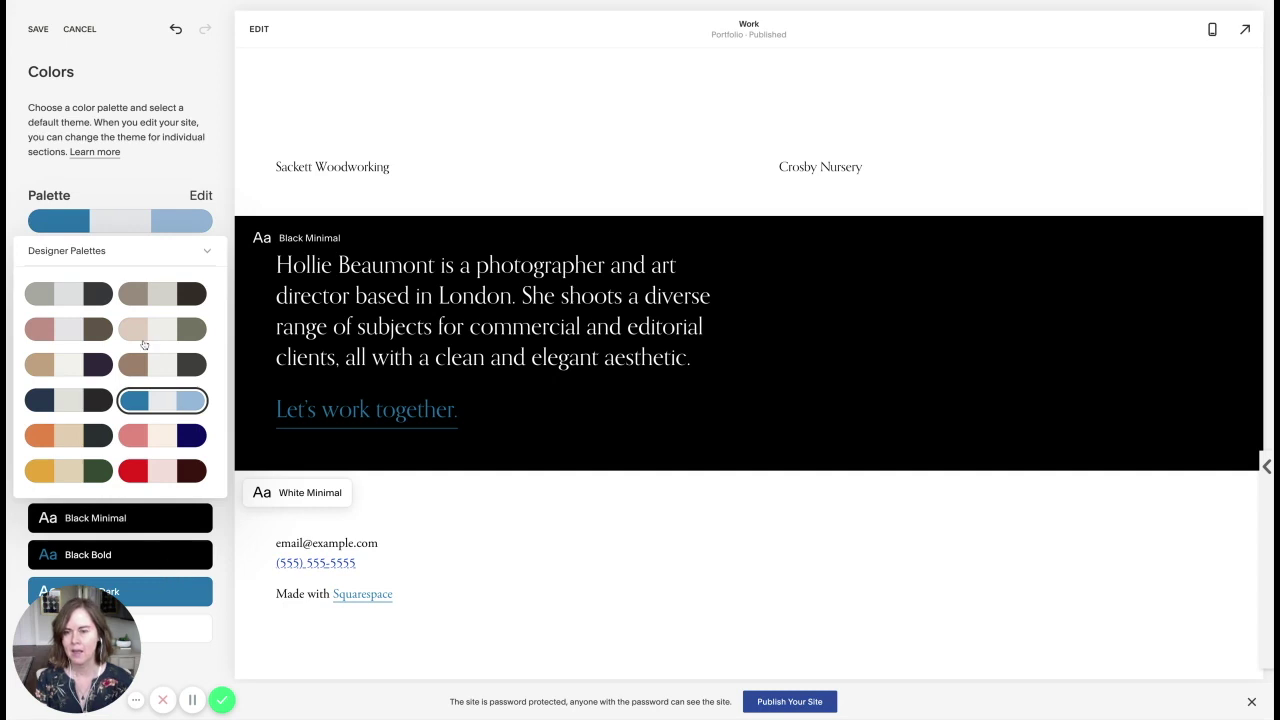
click(147, 472)
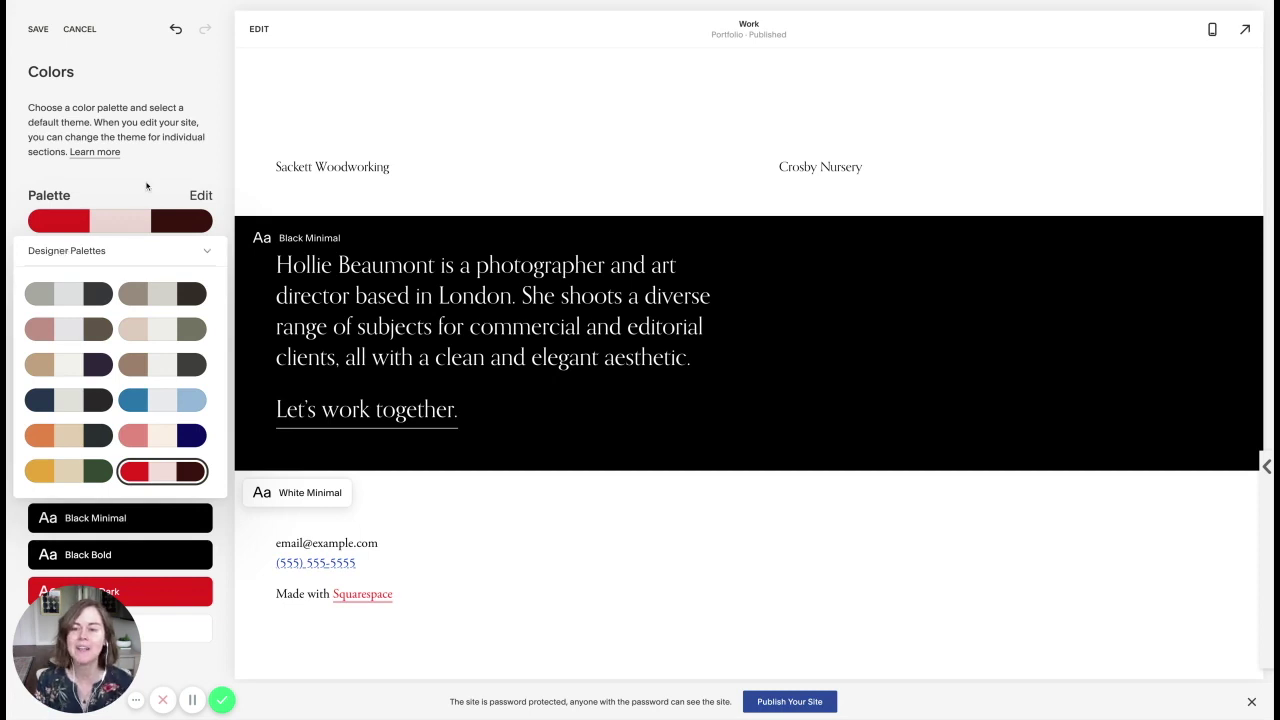
Generate the site palette from an uploaded image of a woman at a desk beside red books.
click(207, 251)
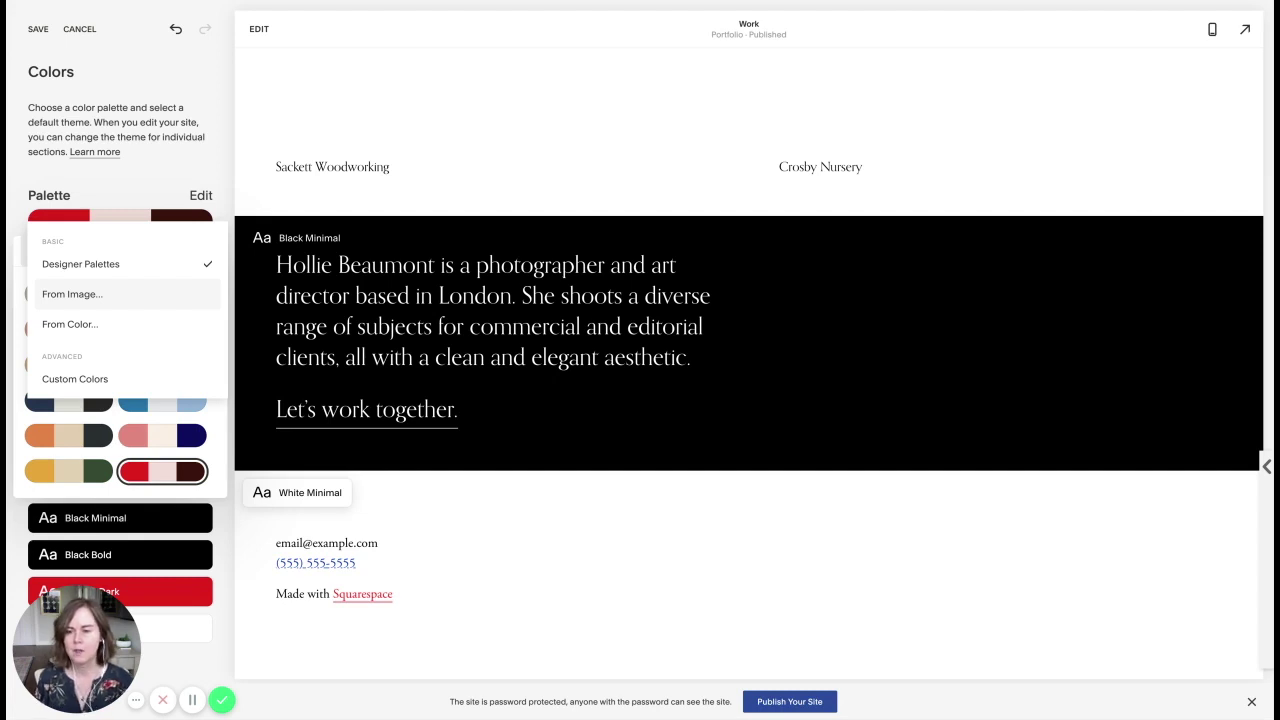
click(72, 294)
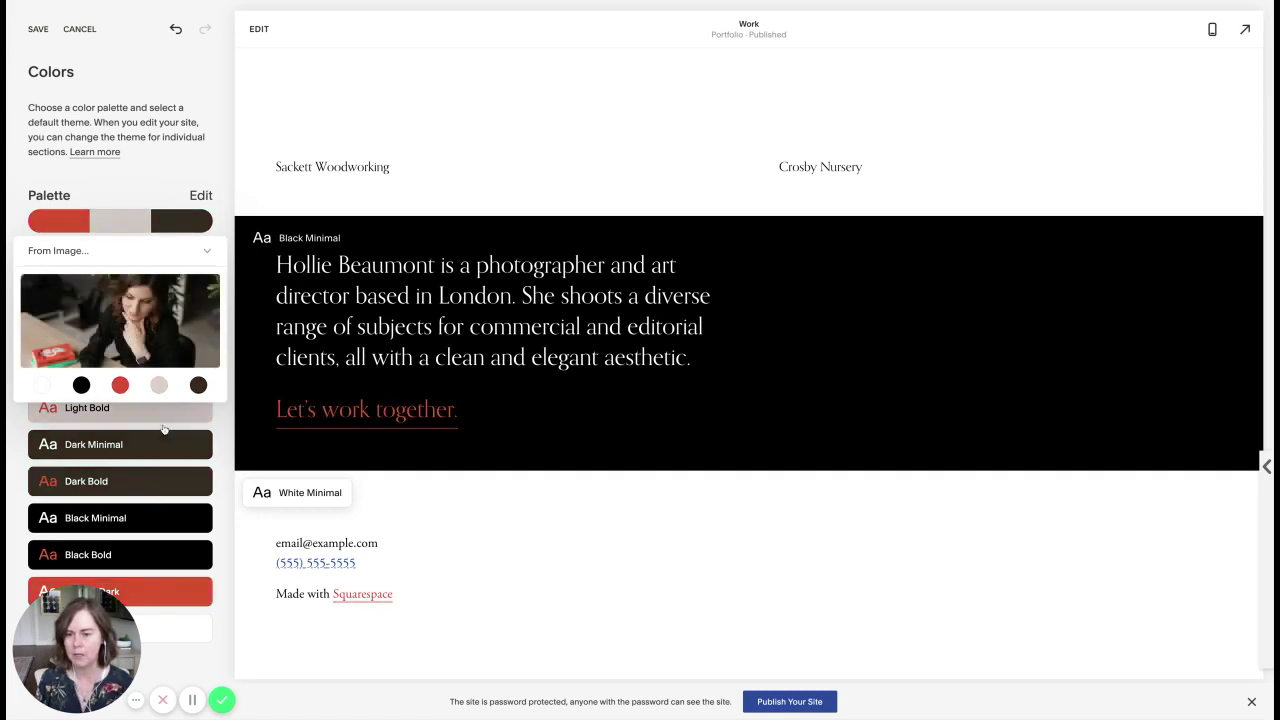
click(194, 522)
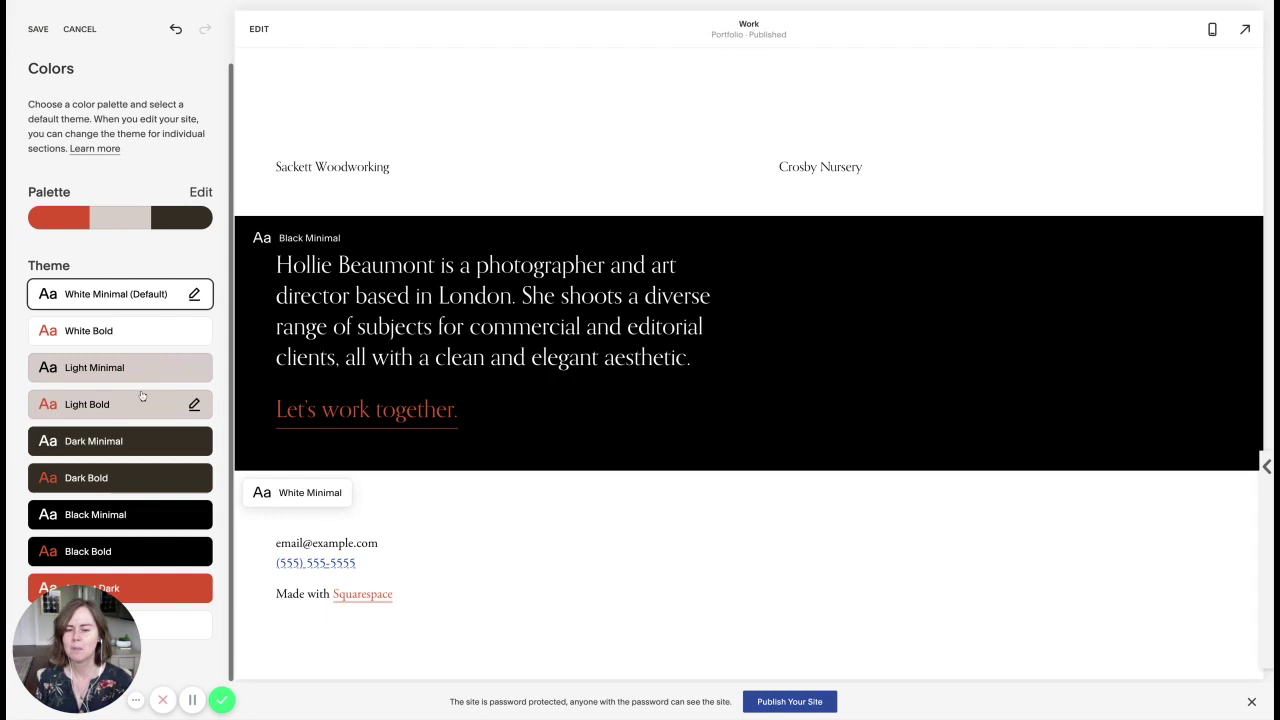
scroll(130, 368, up, 1)
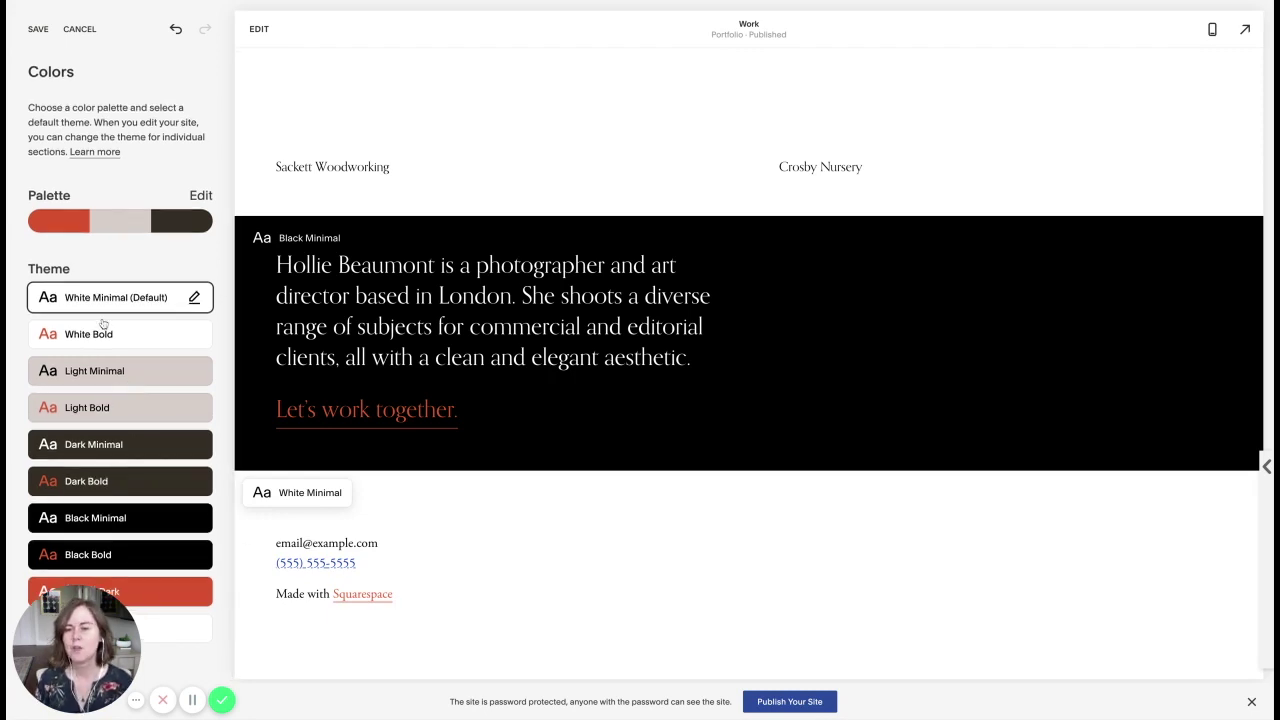
Generate the site palette from a single teal color, hsl(187, 70%, 46%), using the Monochrome scheme.
click(201, 196)
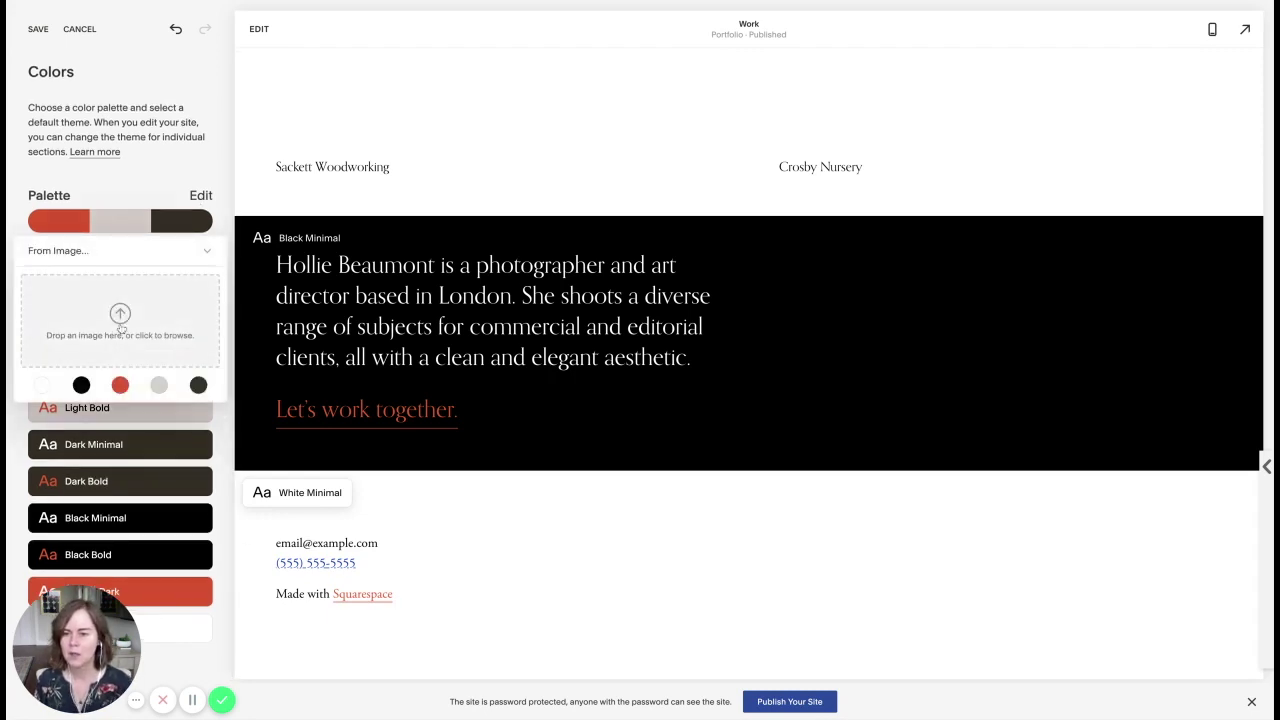
click(208, 253)
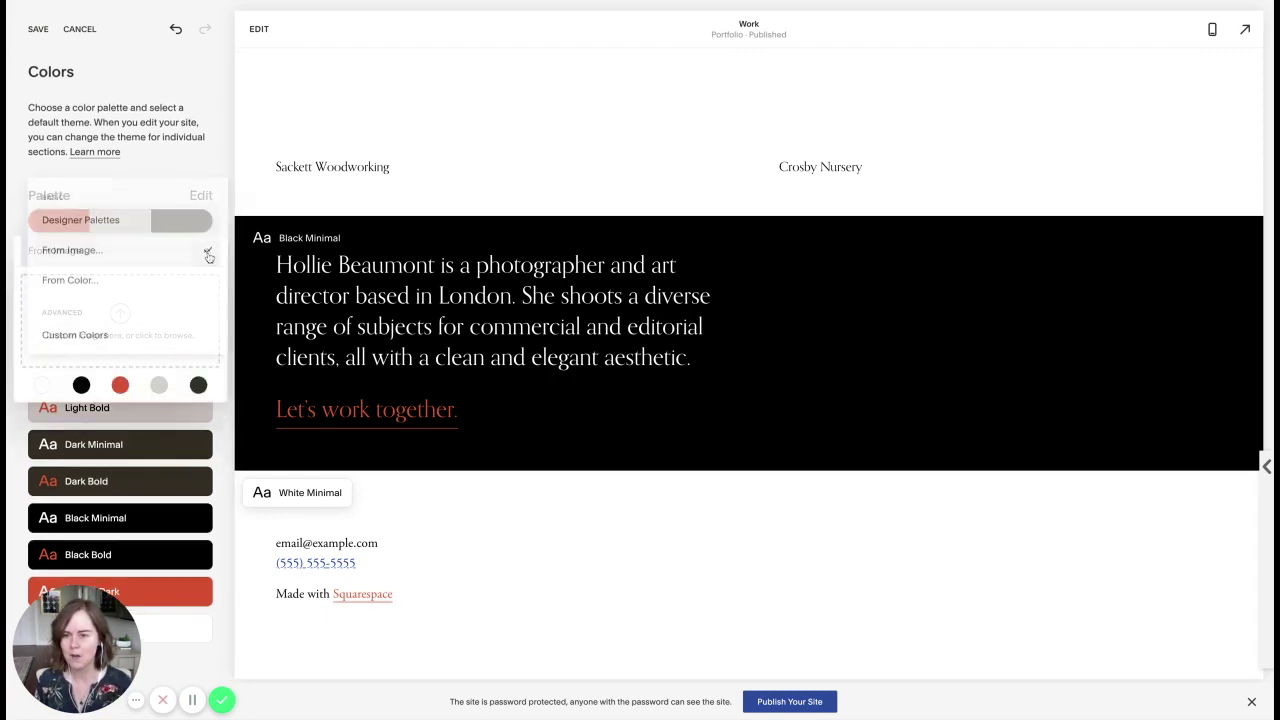
click(123, 281)
click(107, 406)
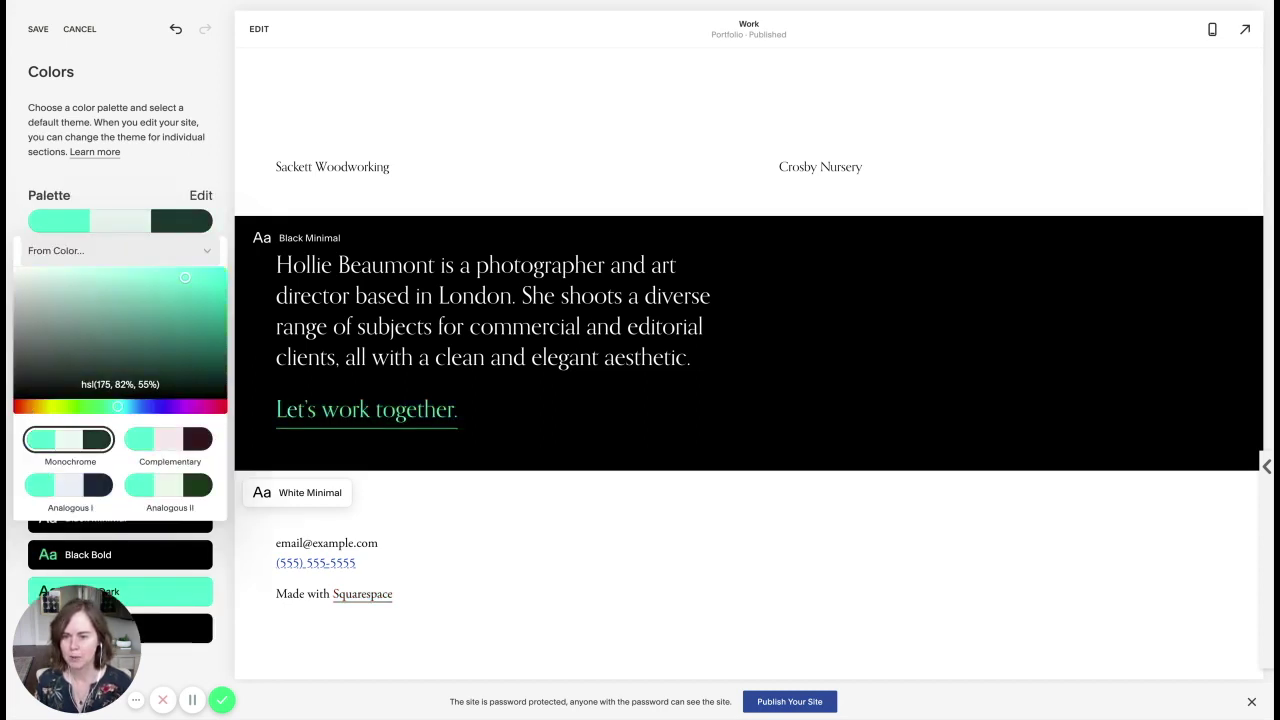
click(125, 406)
drag(185, 278, 190, 295)
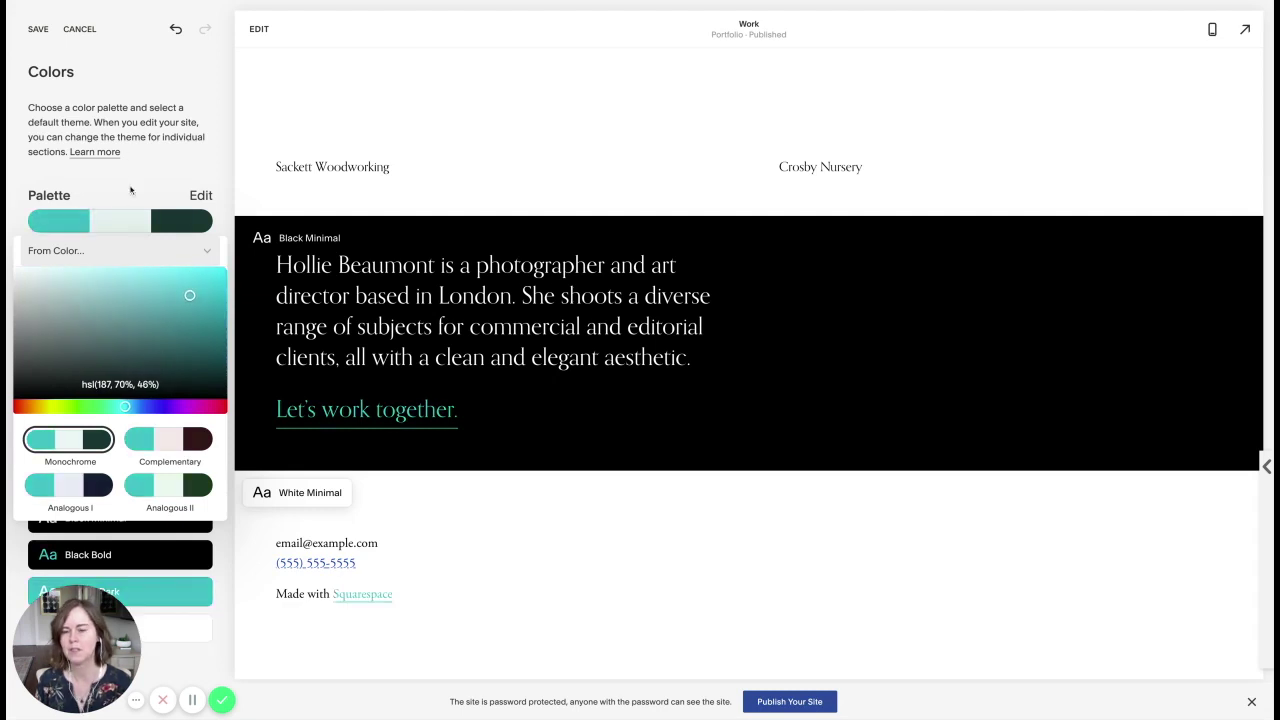
click(142, 184)
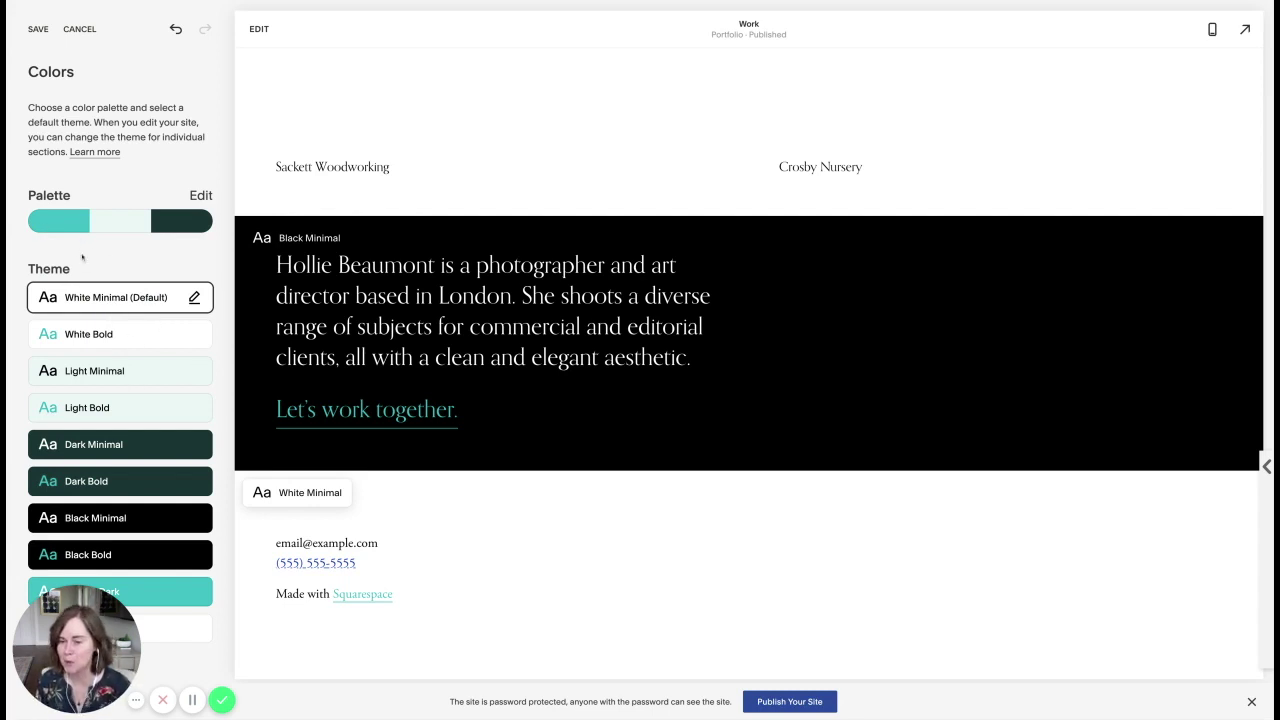
Switch the palette to custom colors and change its teal accent color to a soft purple, hsl(239, 50%, 71%).
click(203, 195)
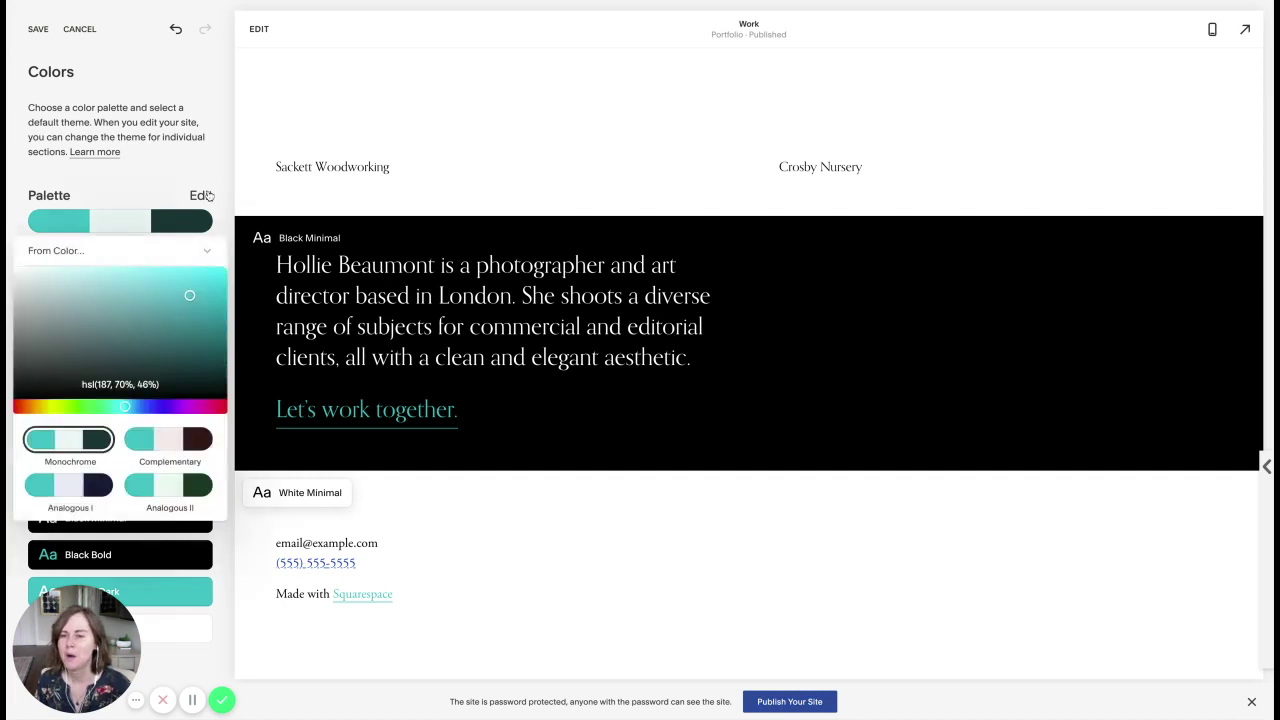
click(205, 249)
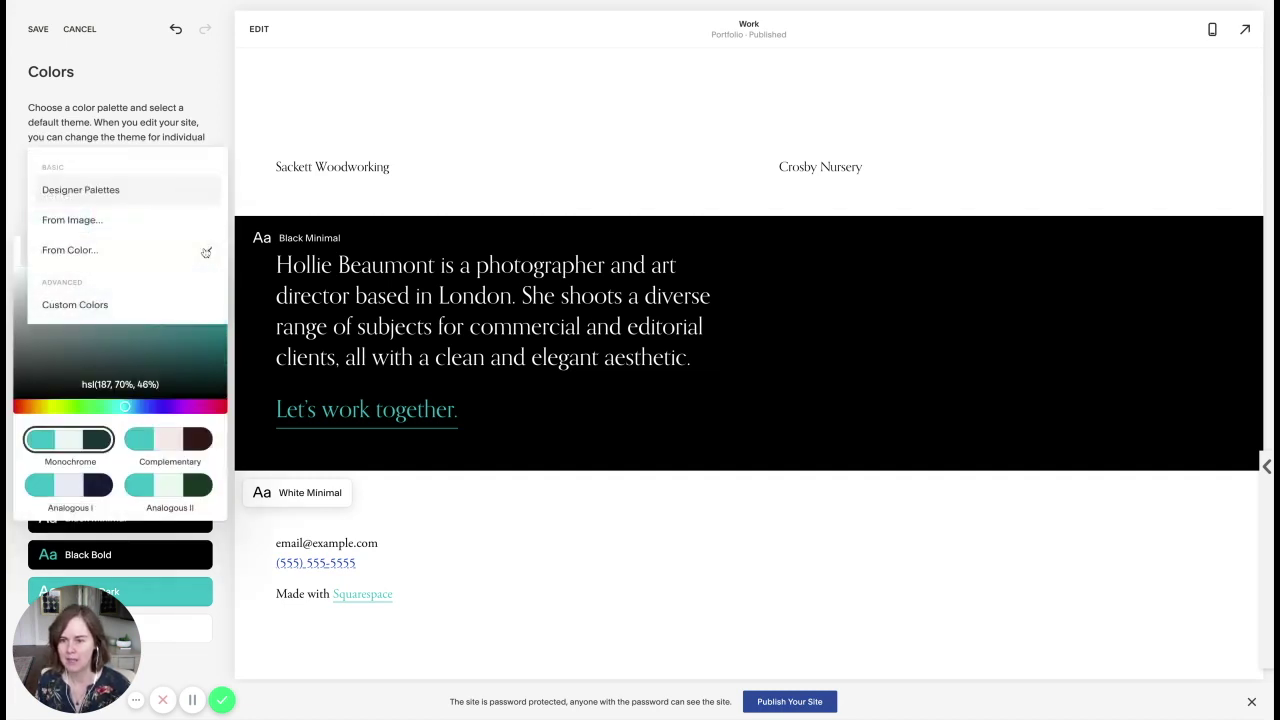
click(107, 309)
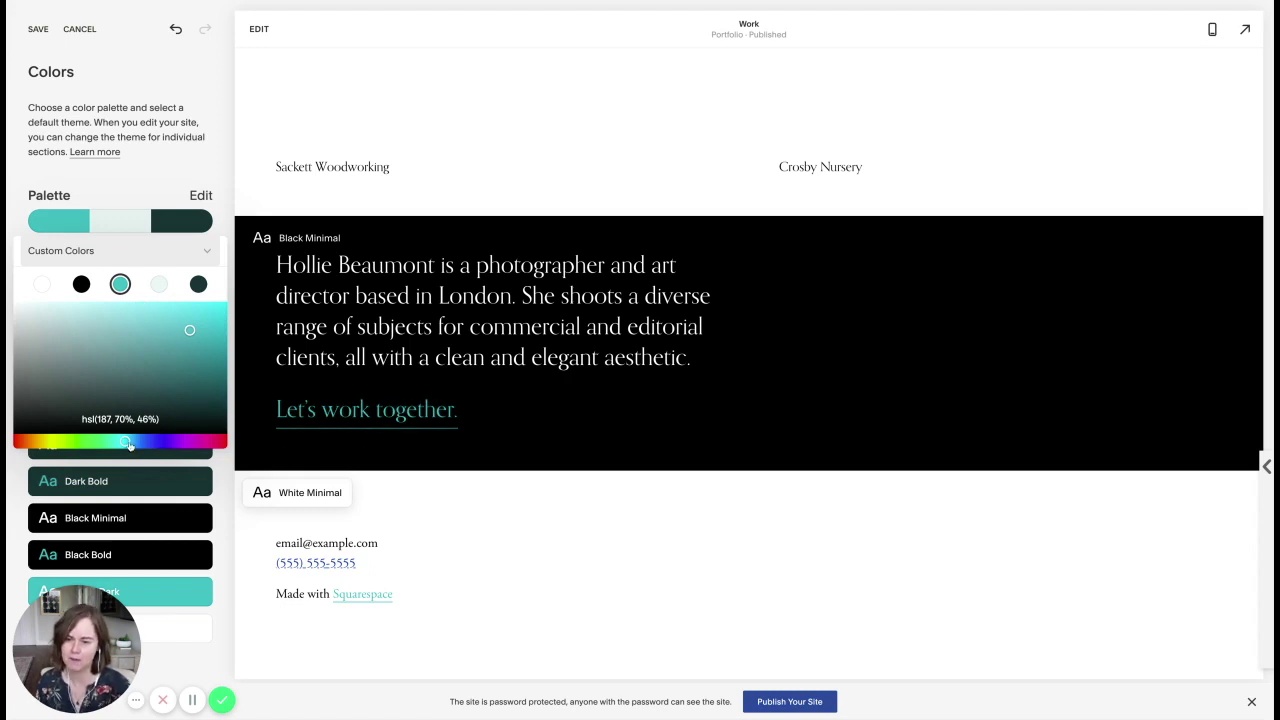
drag(129, 445, 155, 441)
drag(191, 328, 85, 320)
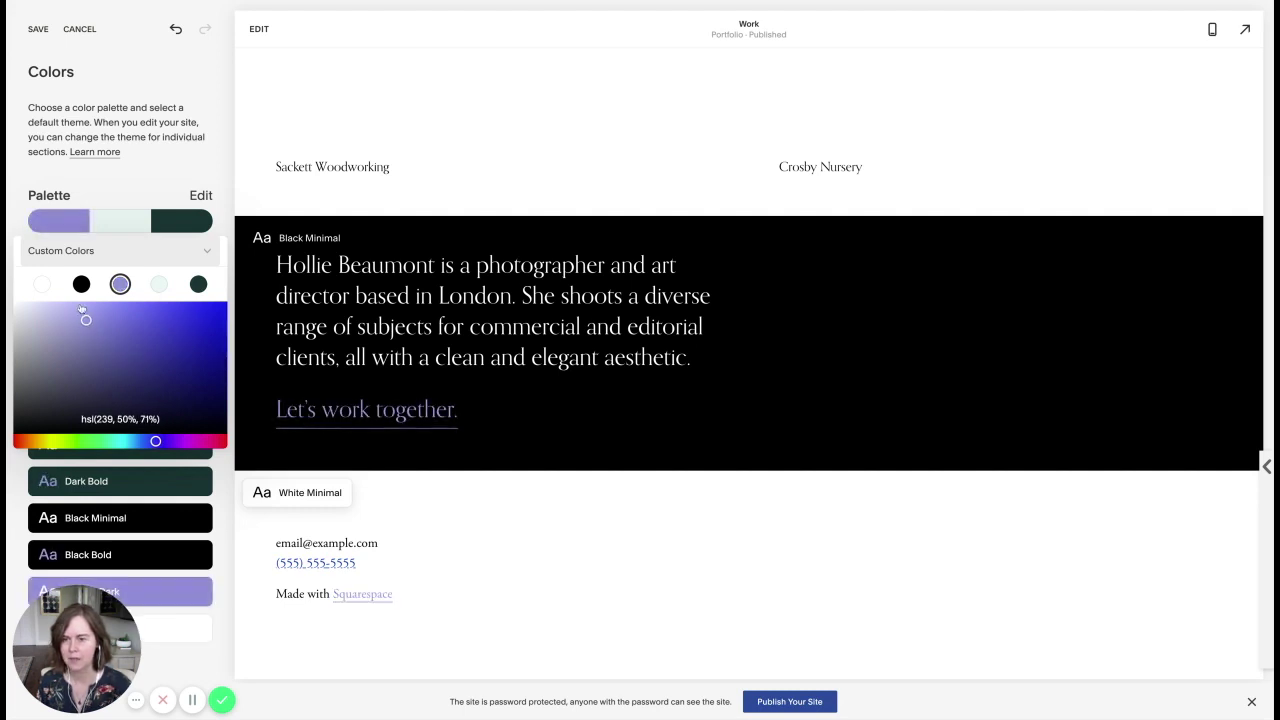
Set the palette's dark color to a muted teal, hsl(188, 20%, 43%), and its black to a deep green.
click(197, 284)
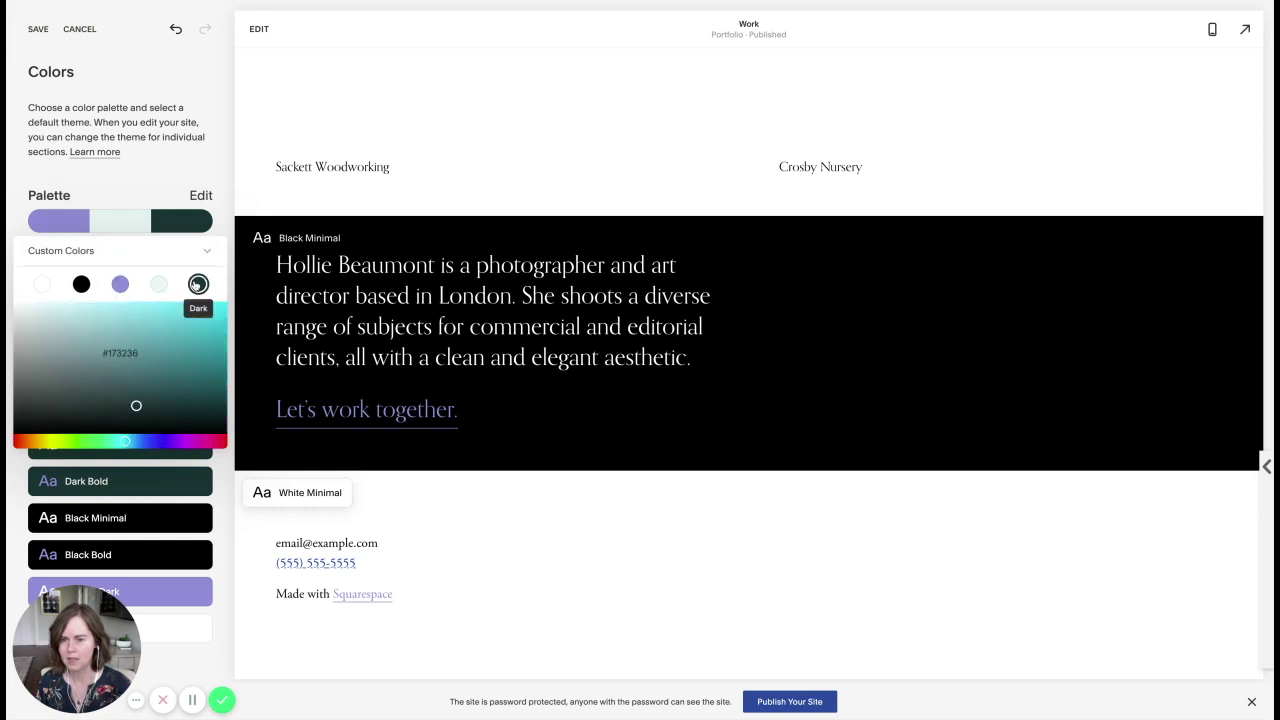
drag(136, 407, 84, 365)
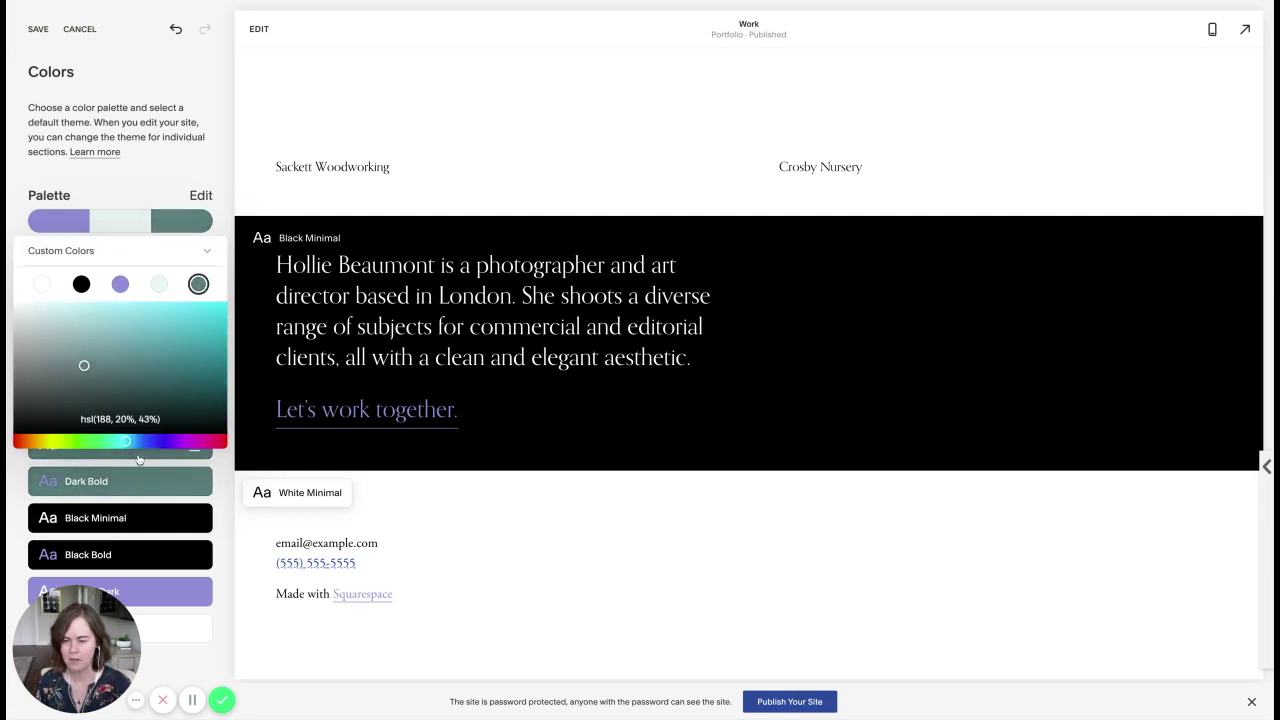
click(80, 286)
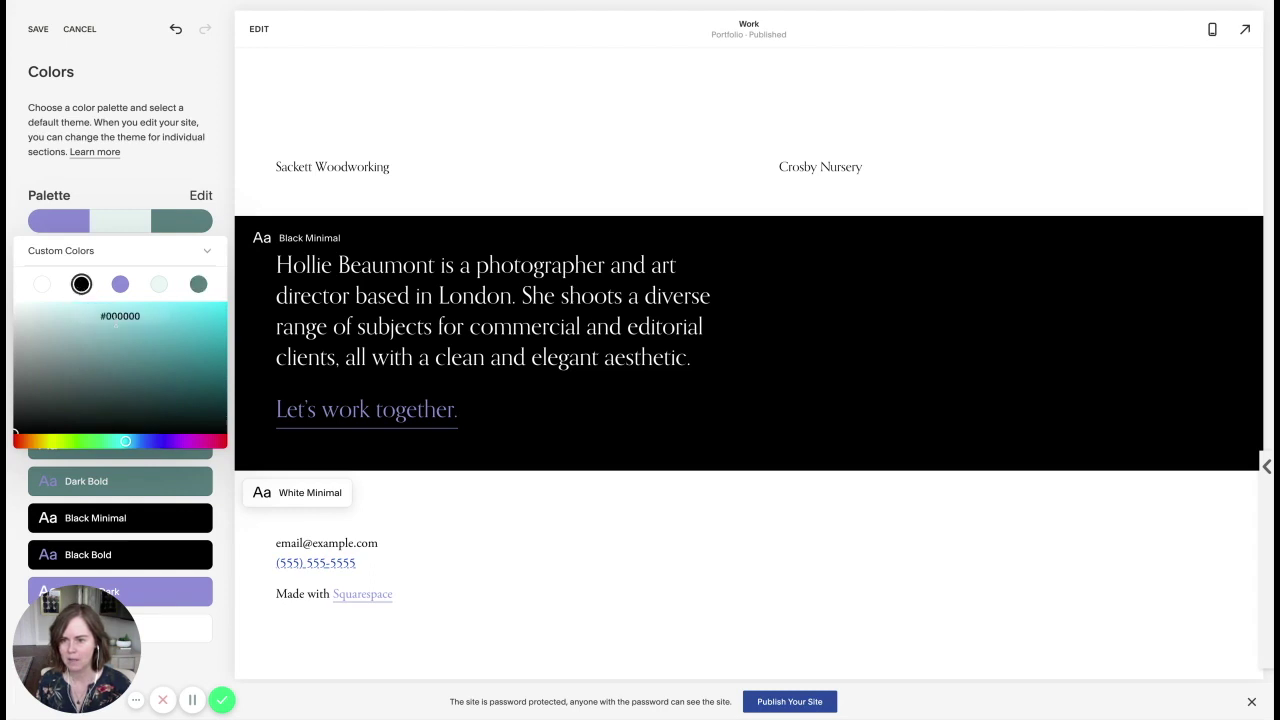
click(14, 437)
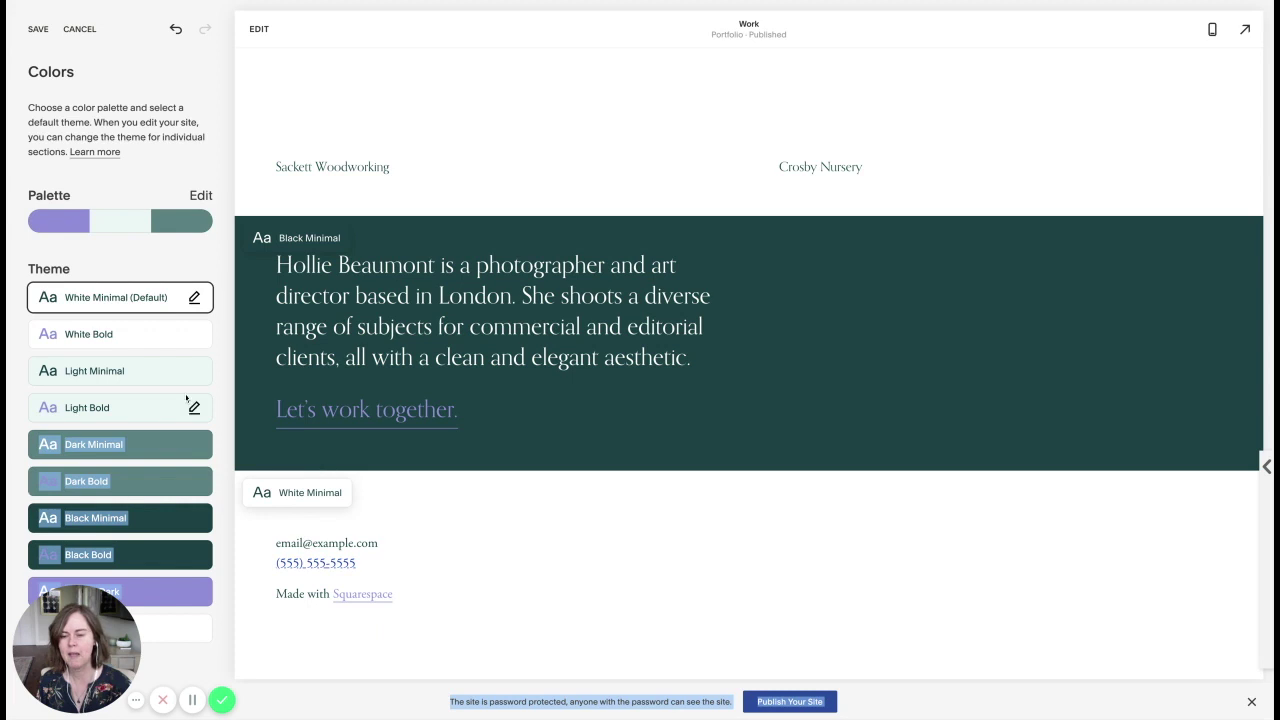
scroll(168, 240, down, 1)
click(167, 182)
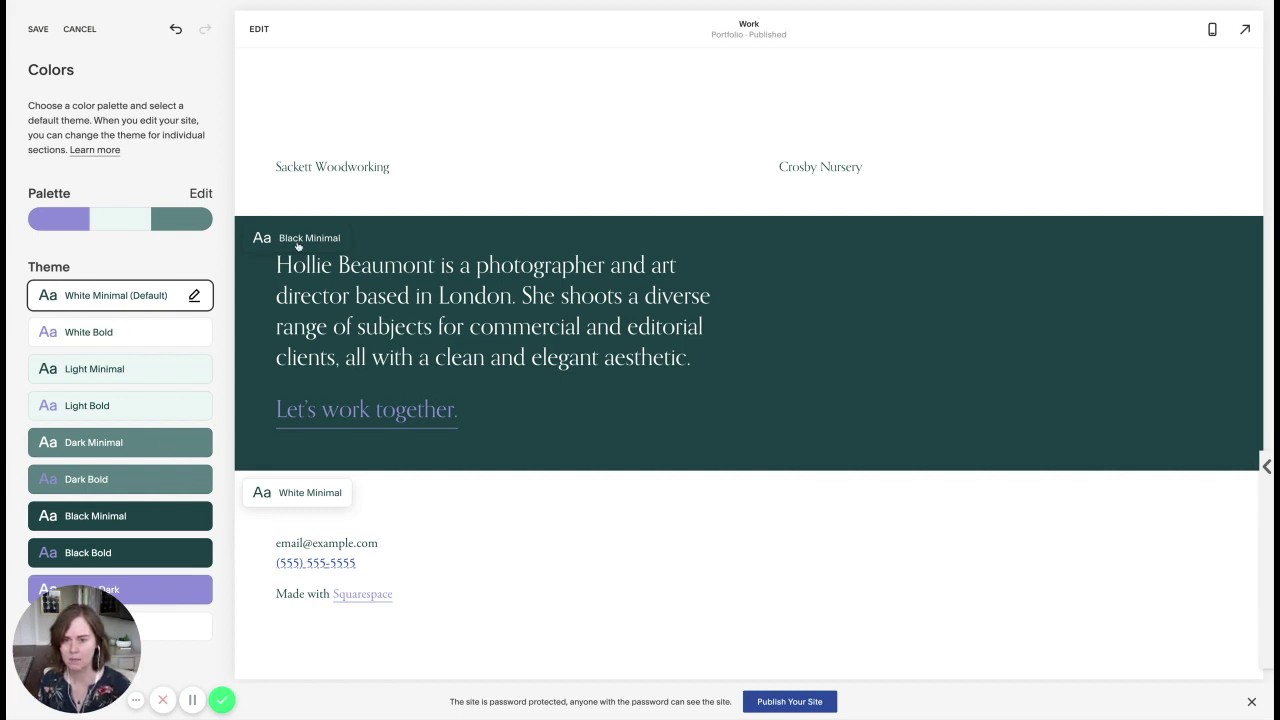
Open the Black Minimal theme for editing and look through its full list of element colors.
click(194, 517)
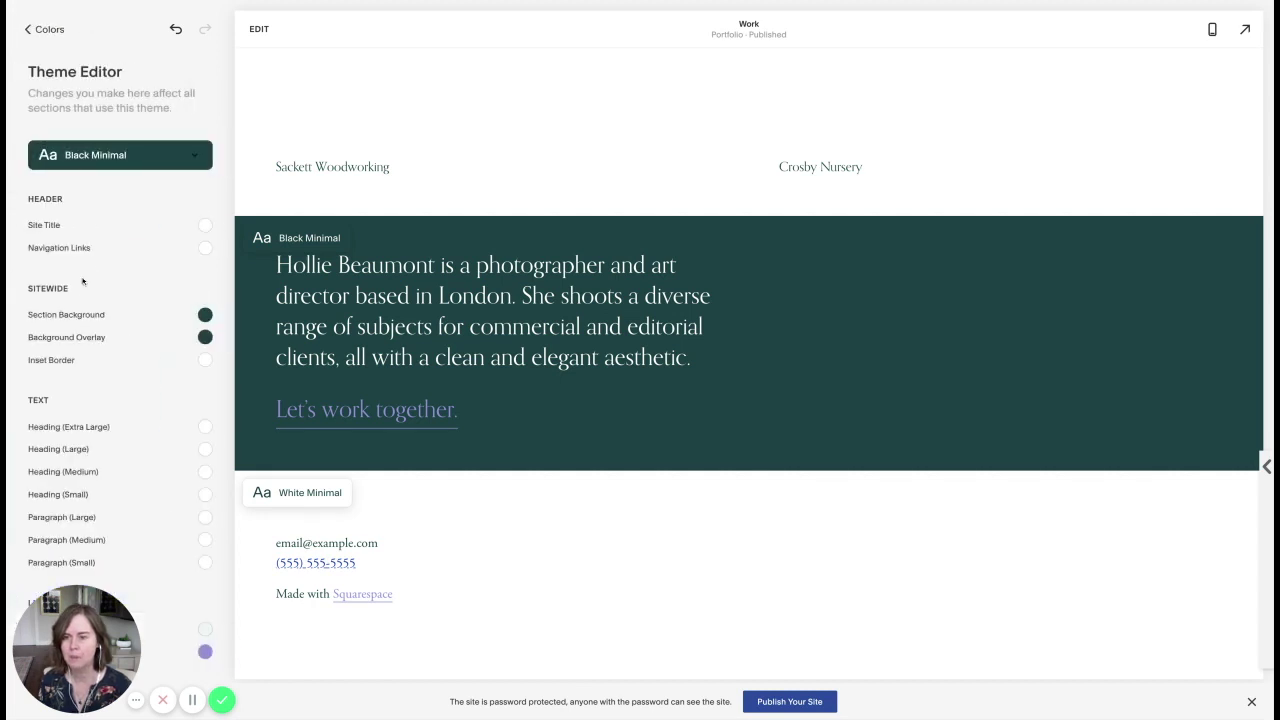
scroll(81, 287, down, 2)
scroll(81, 287, down, 10)
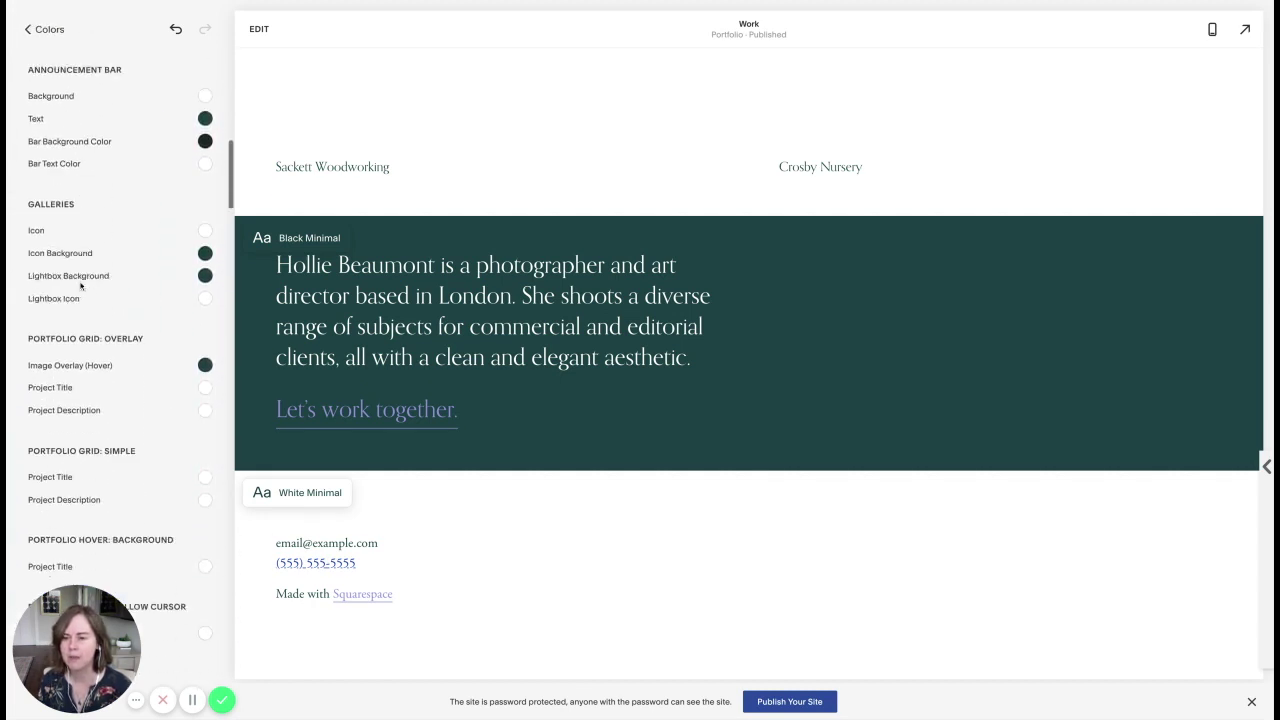
scroll(81, 287, down, 15)
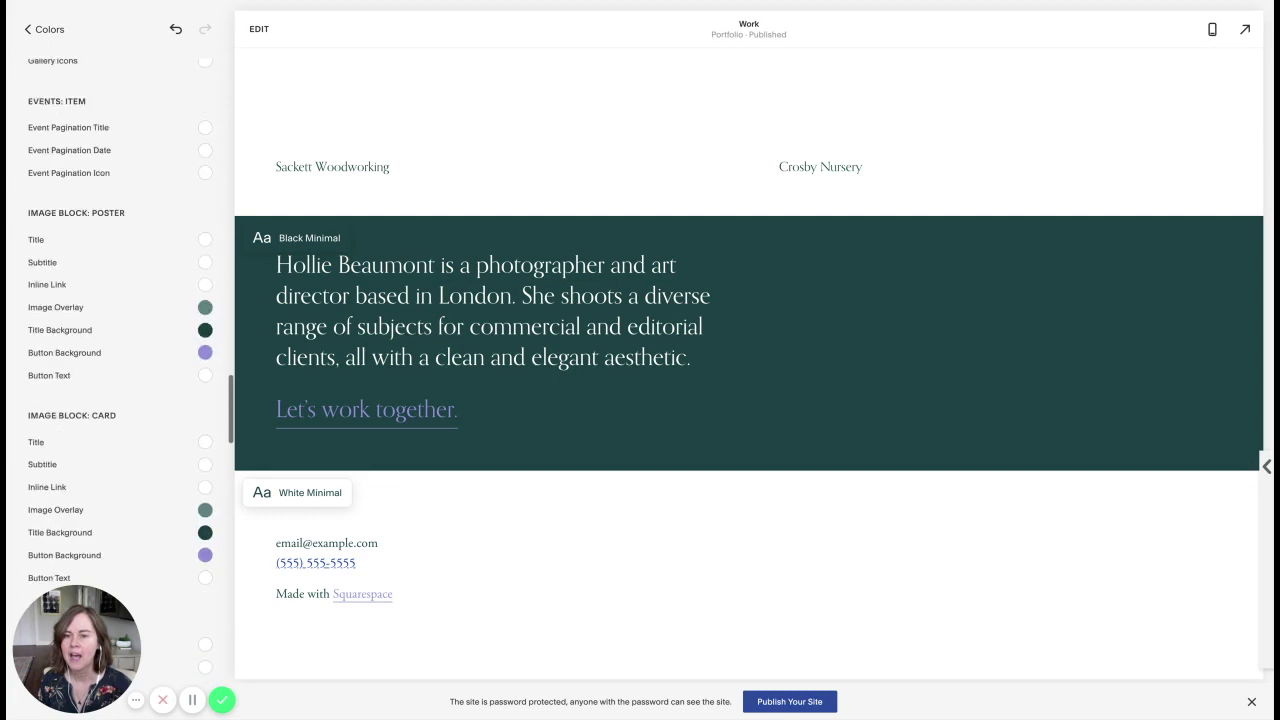
scroll(81, 287, down, 15)
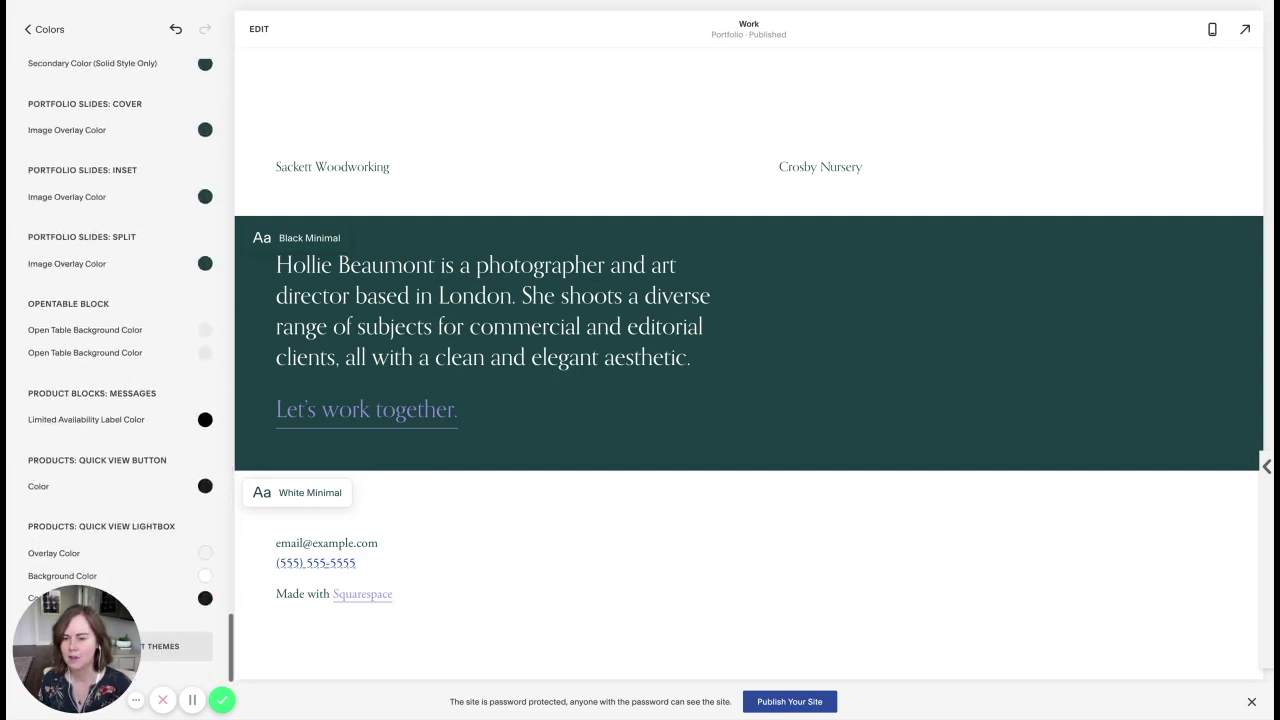
scroll(81, 287, up, 12)
scroll(81, 287, up, 20)
Set the Text Links color of the Black Minimal theme to a custom light lavender, hsl(239, 55%, 85%).
scroll(81, 287, down, 4)
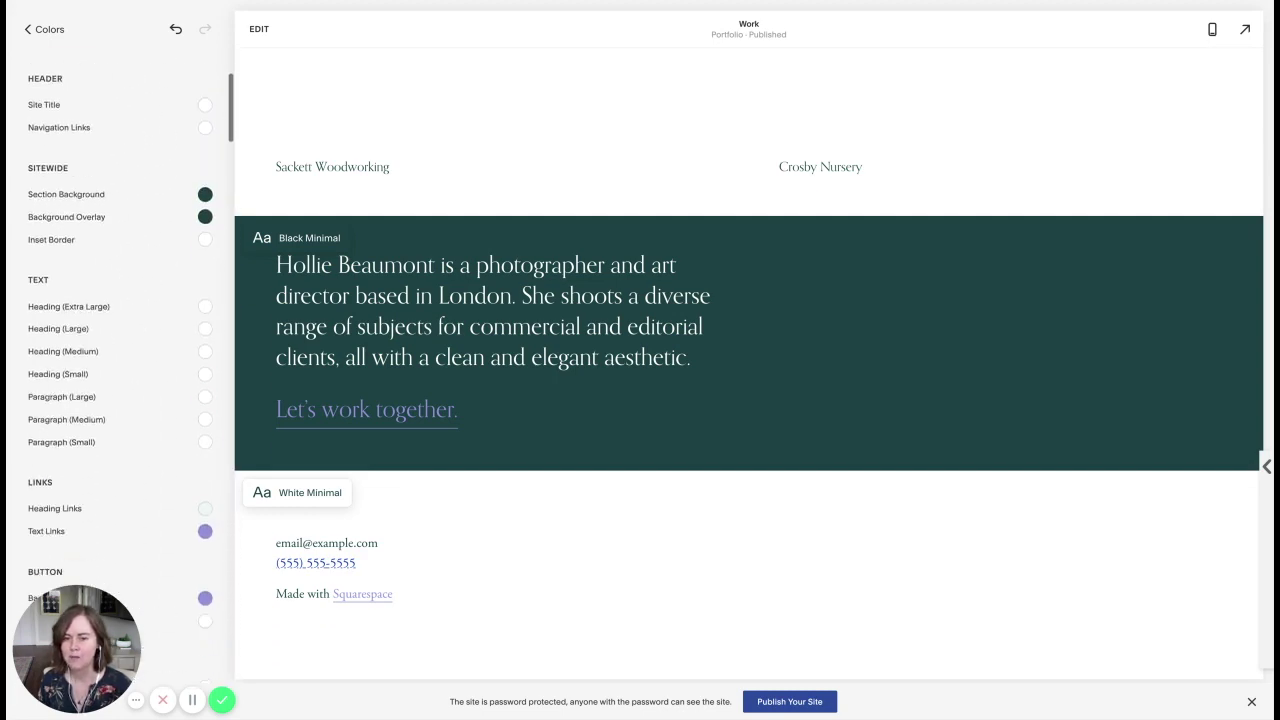
scroll(186, 408, down, 1)
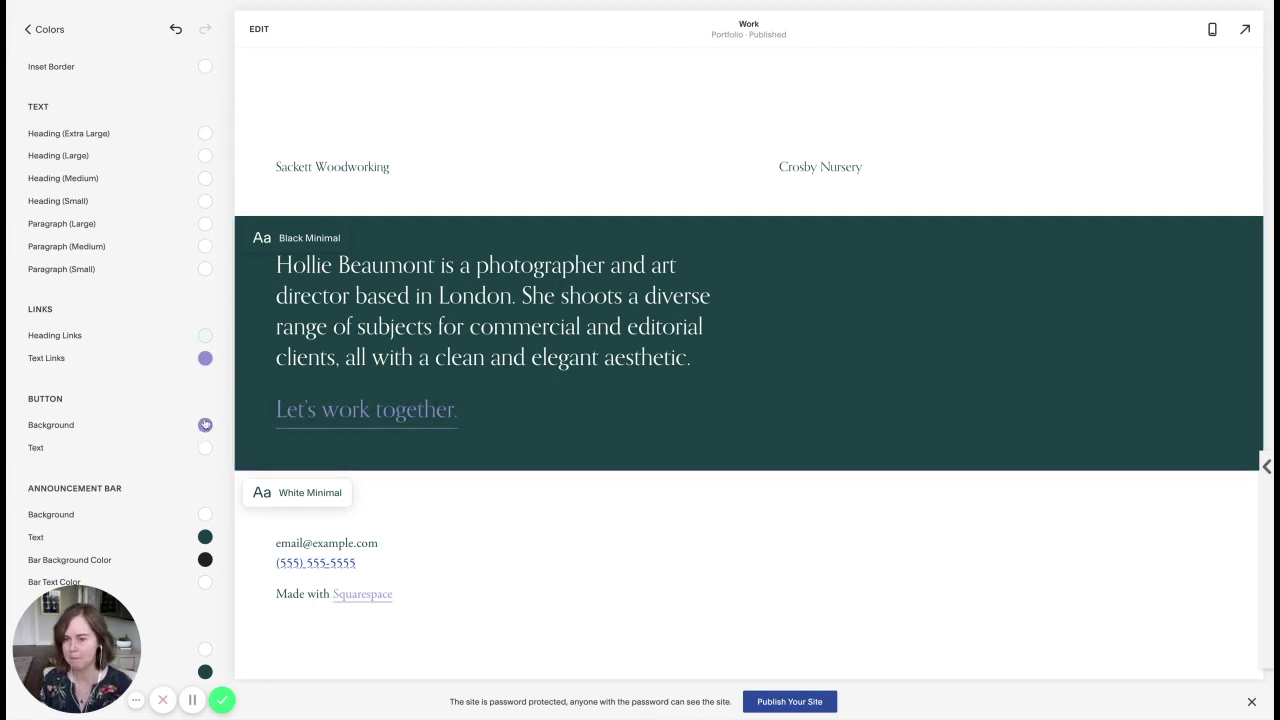
click(205, 358)
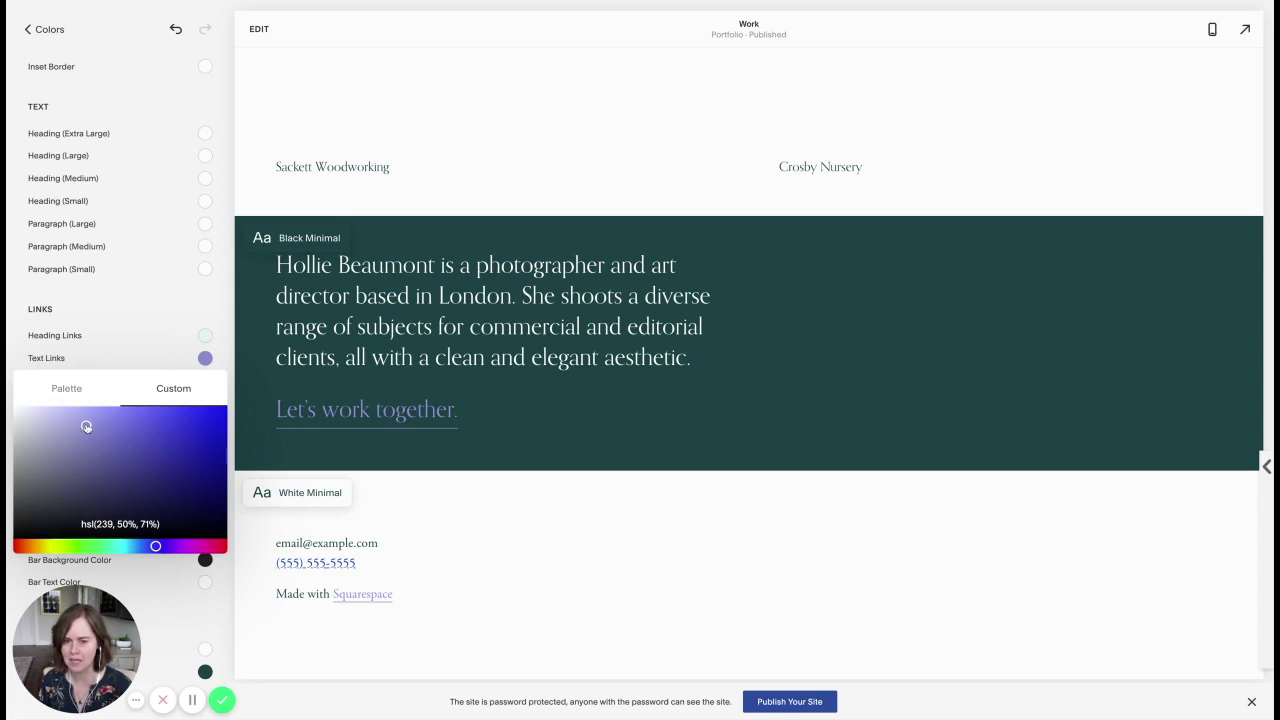
drag(86, 427, 52, 415)
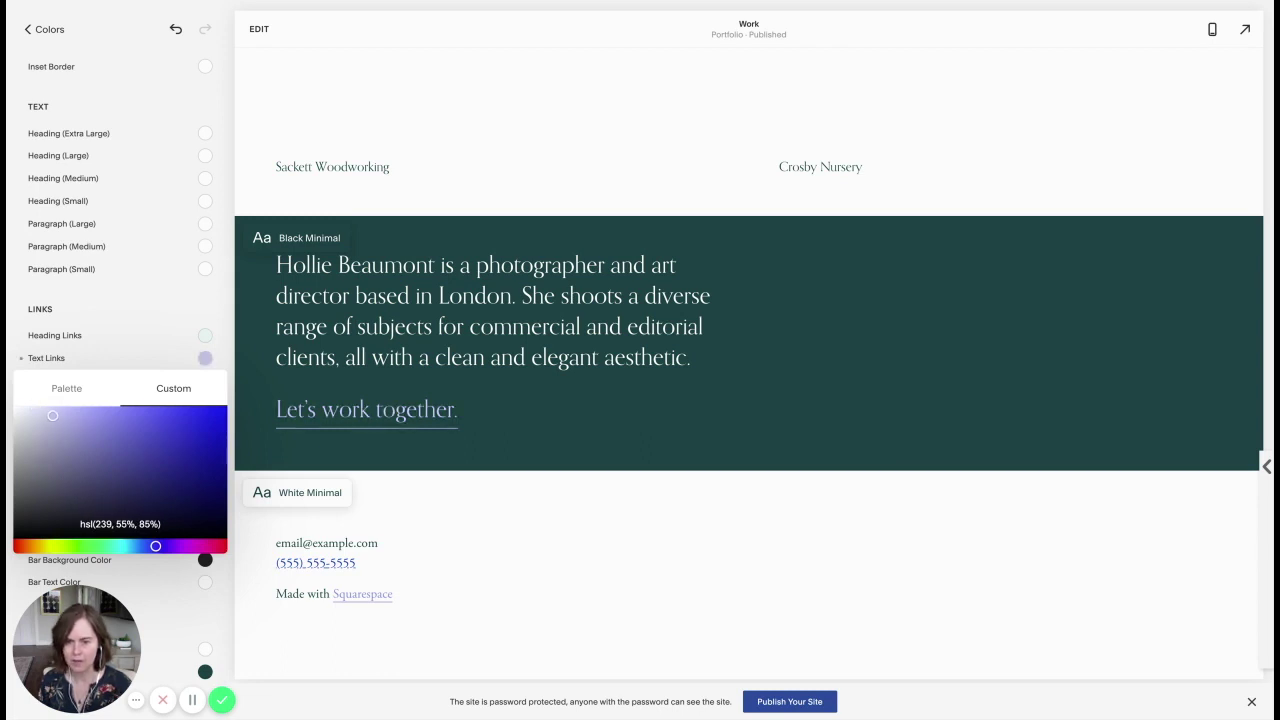
click(156, 282)
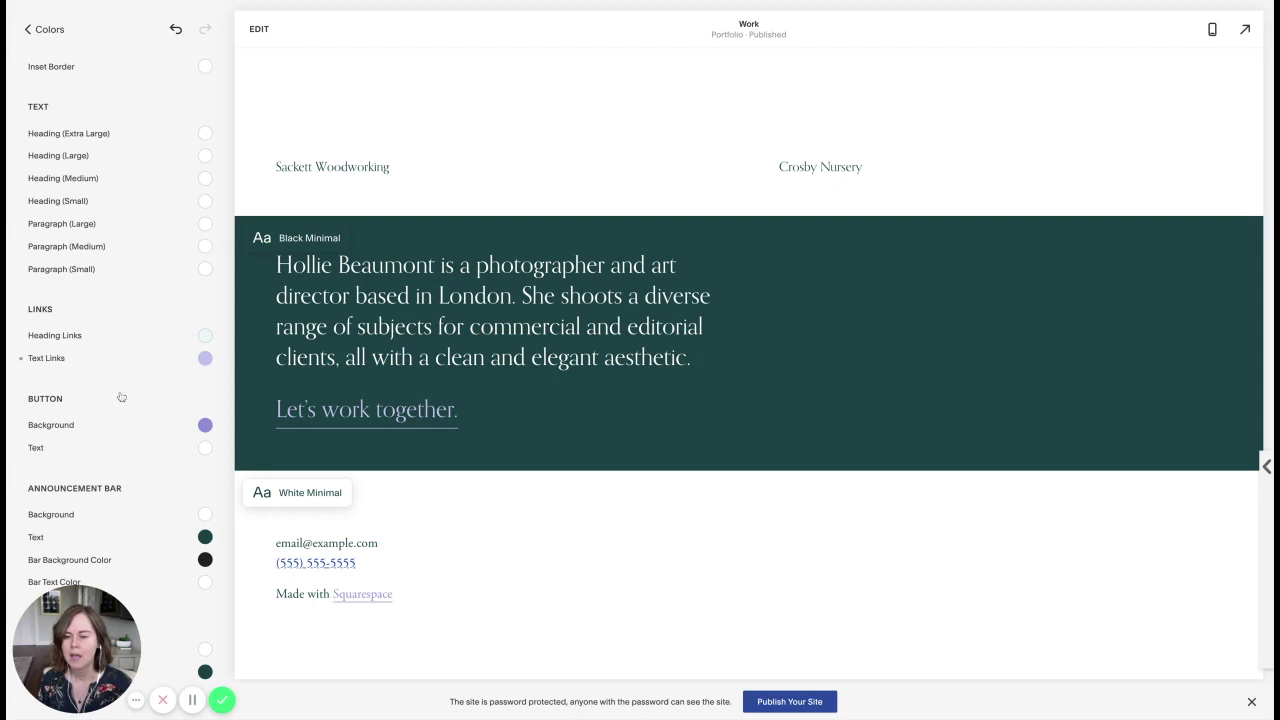
Review the Black Minimal theme's color settings for the announcement bar, galleries, portfolio layouts and blog layouts.
scroll(118, 390, down, 2)
scroll(118, 390, down, 4)
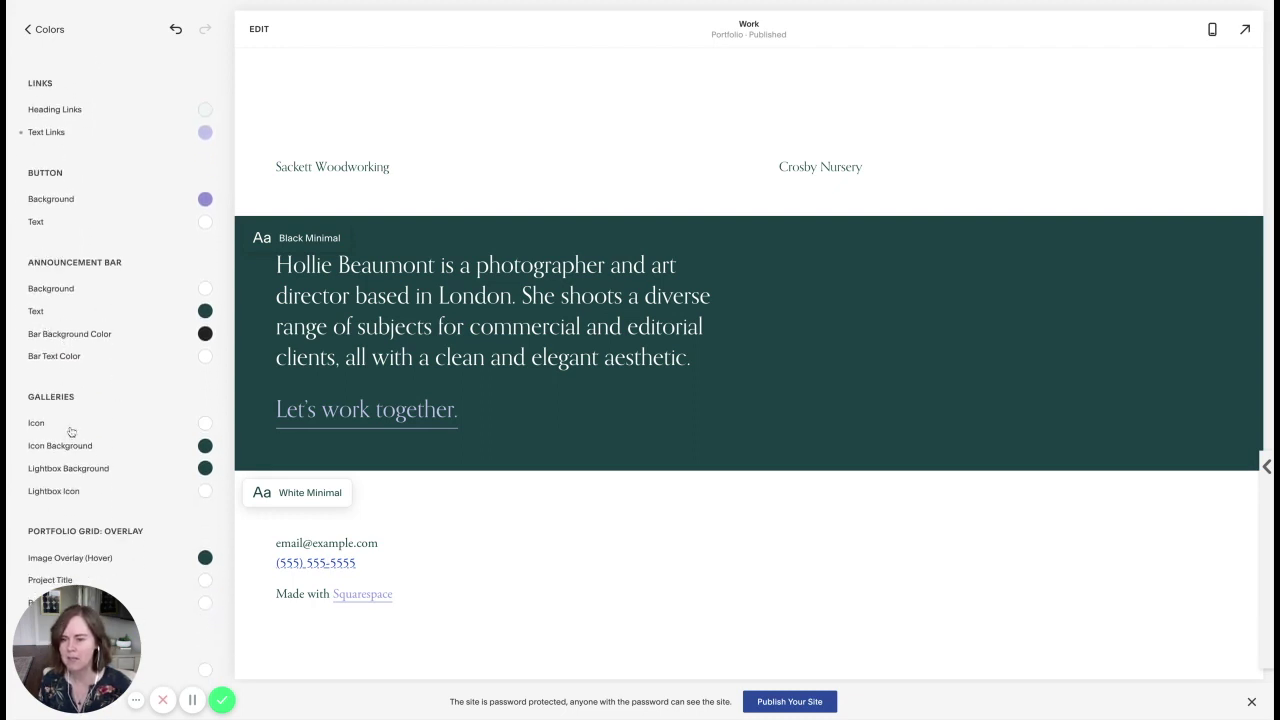
scroll(70, 431, down, 3)
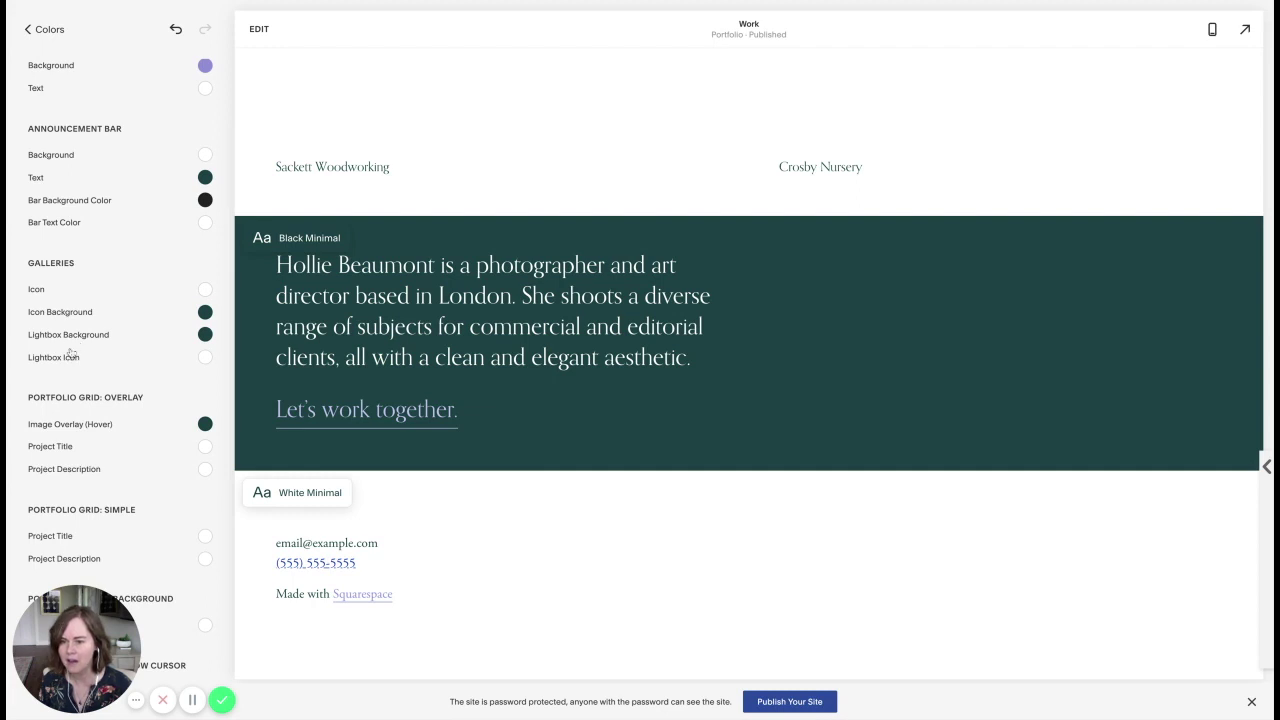
scroll(72, 354, down, 3)
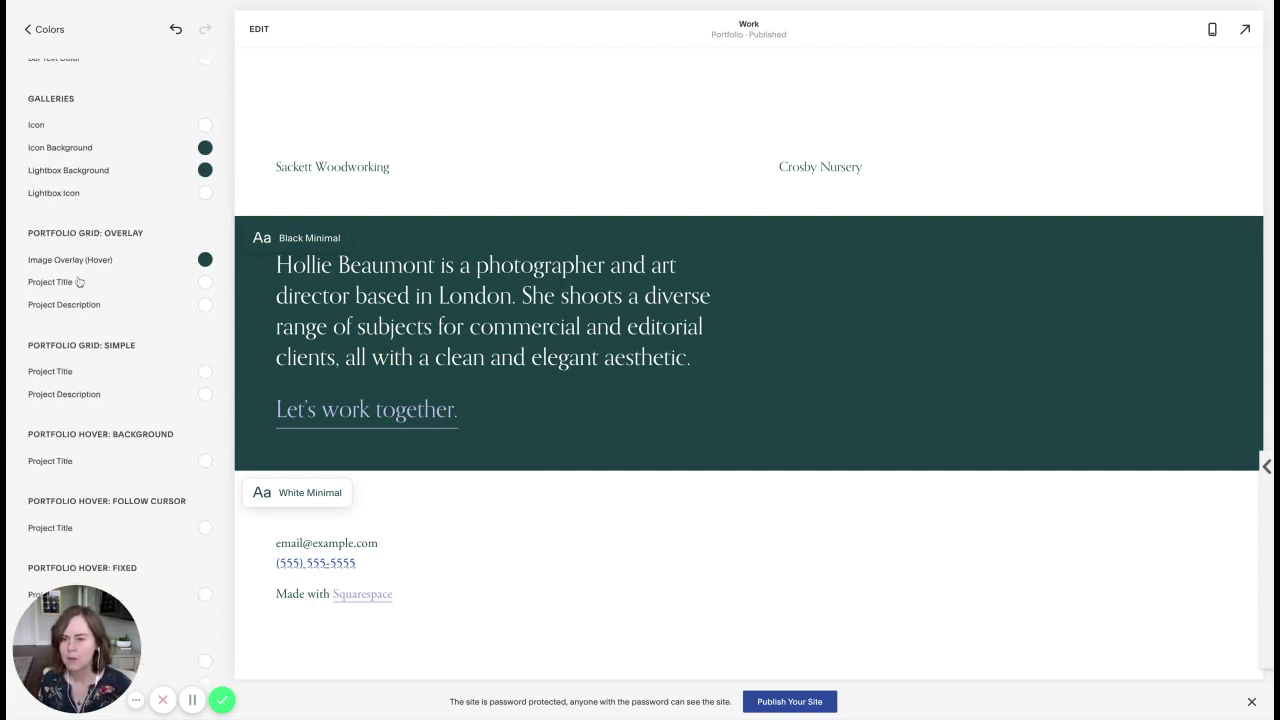
scroll(115, 304, down, 10)
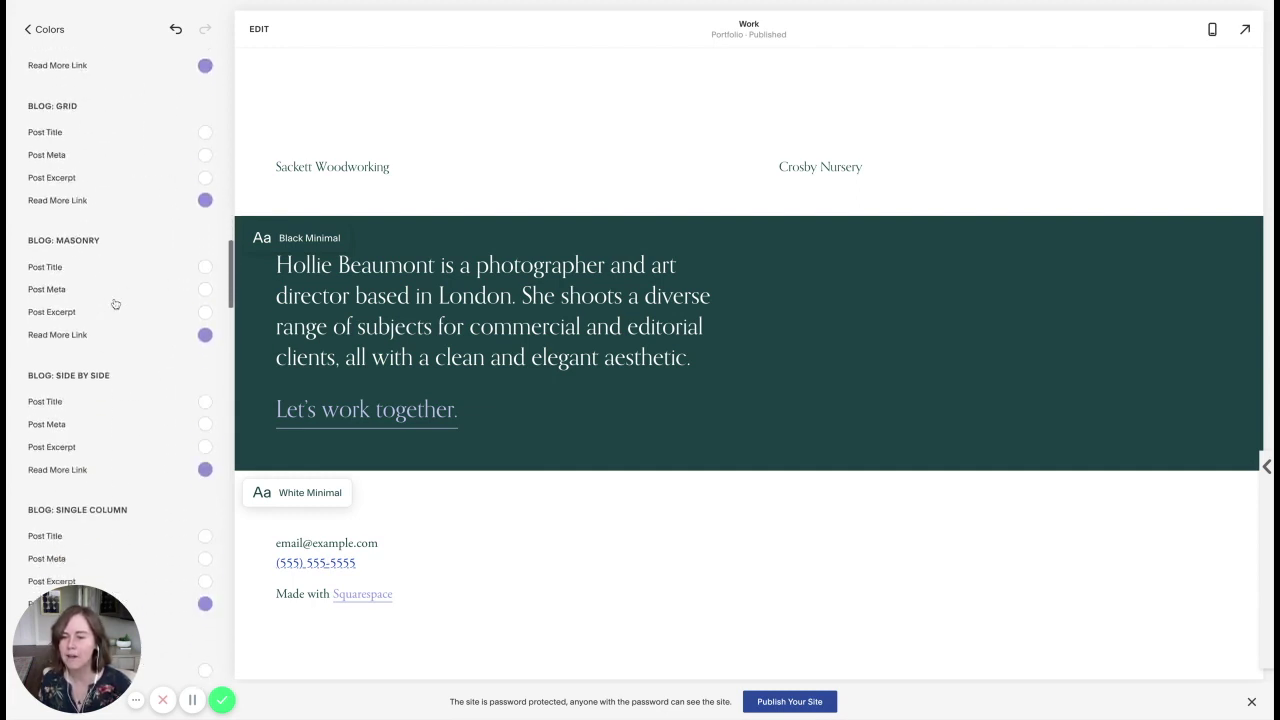
scroll(115, 304, up, 15)
scroll(115, 304, down, 1)
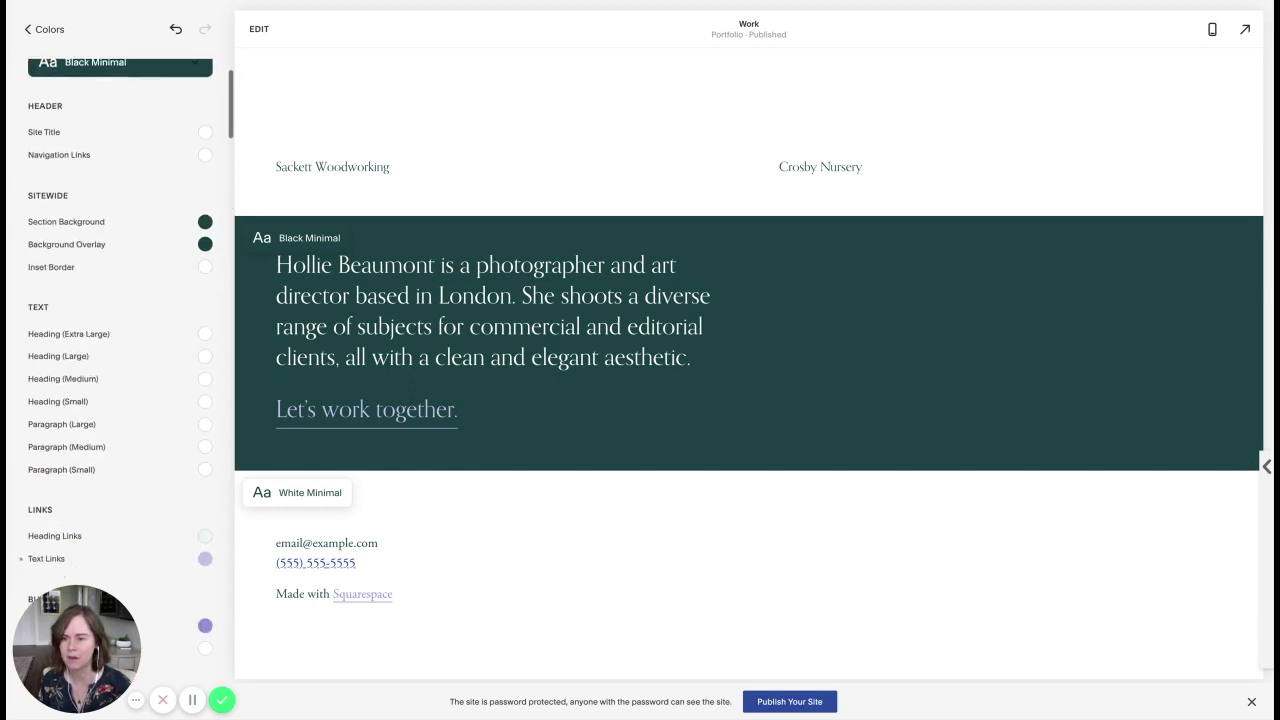
scroll(115, 304, up, 1)
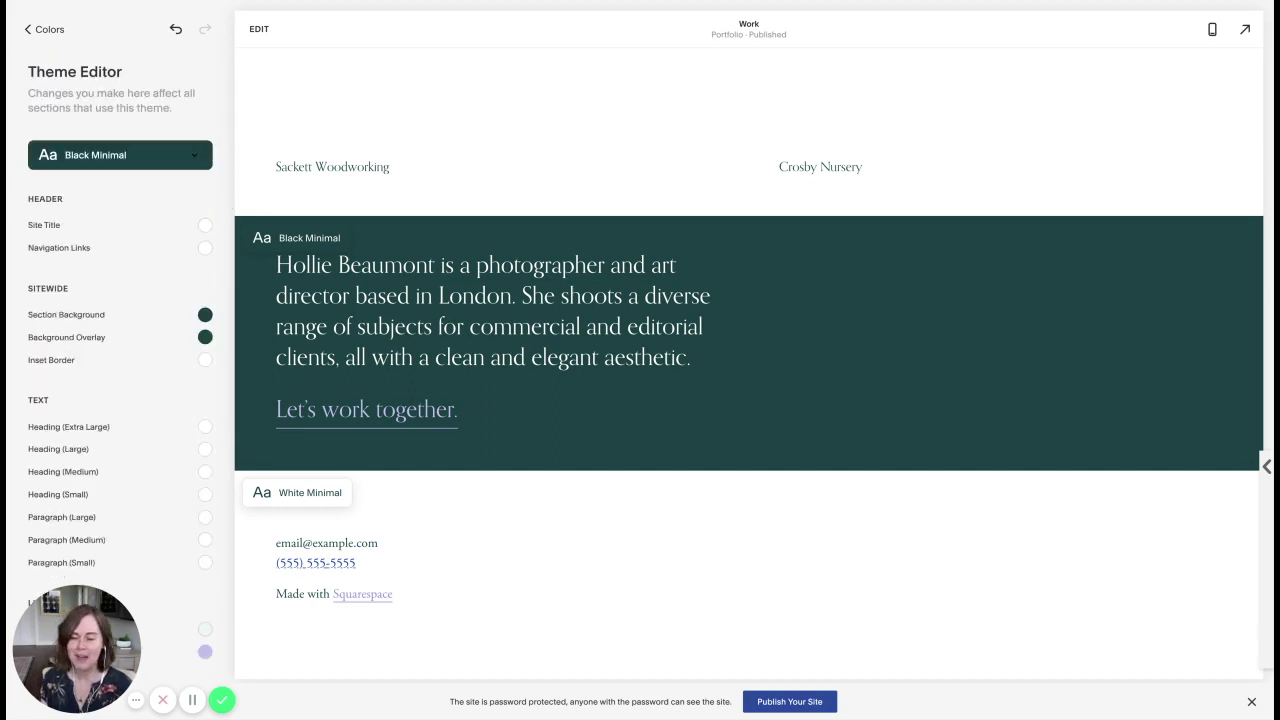